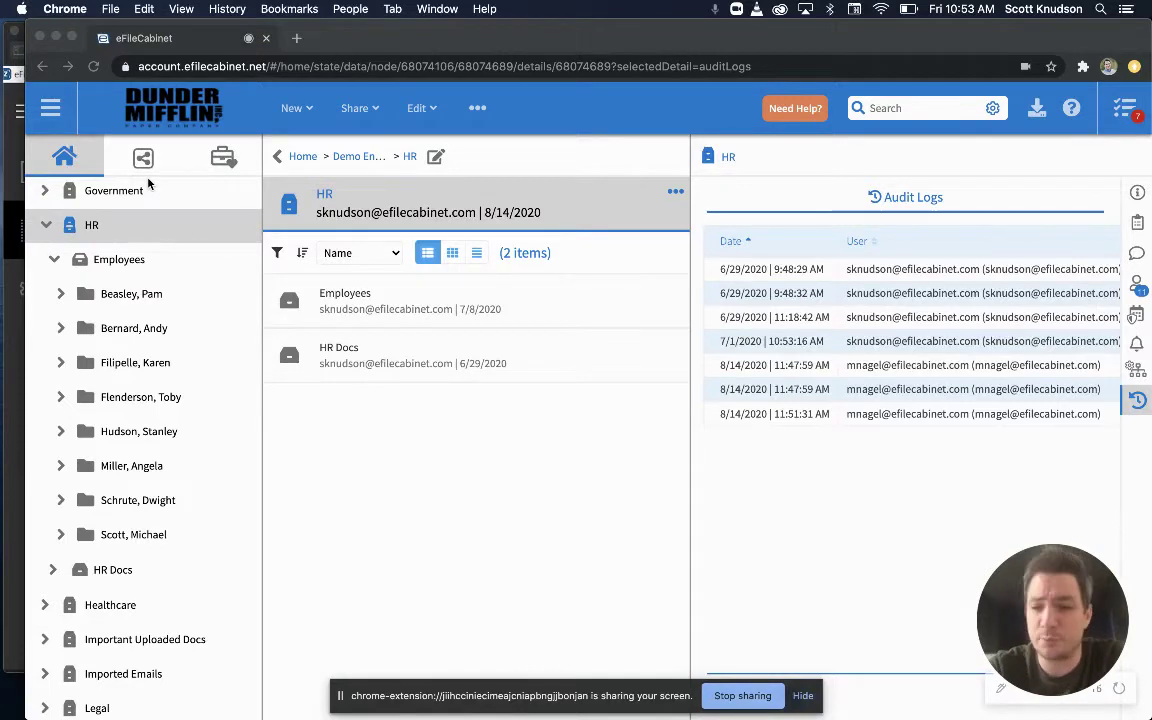
Create a new folder under Employees in the HR cabinet, named with the new employee's last and first name.
scroll(140, 268, up, 3)
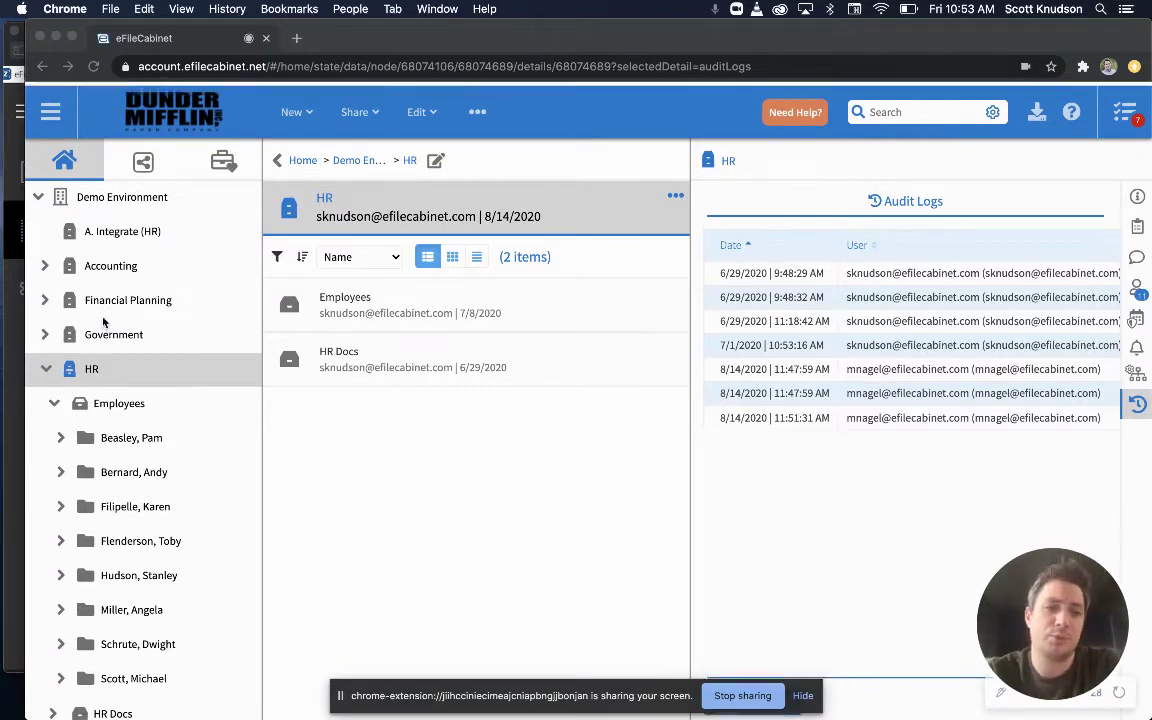
scroll(118, 465, down, 5)
scroll(118, 462, up, 5)
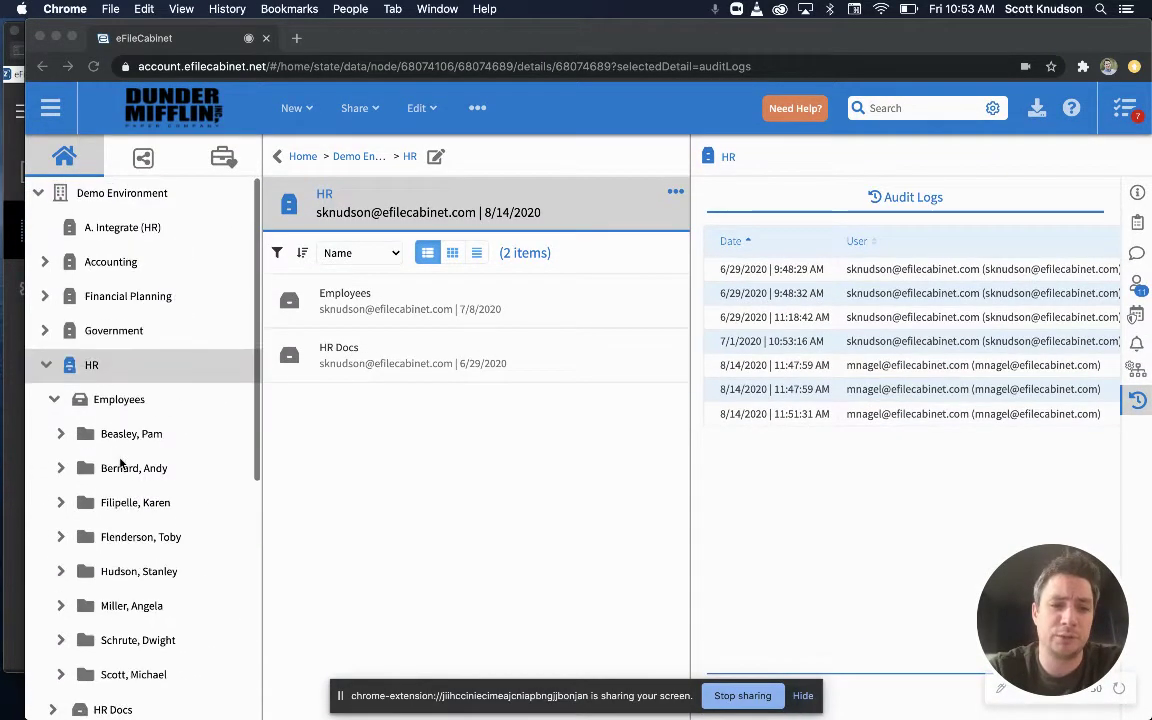
scroll(120, 462, down, 1)
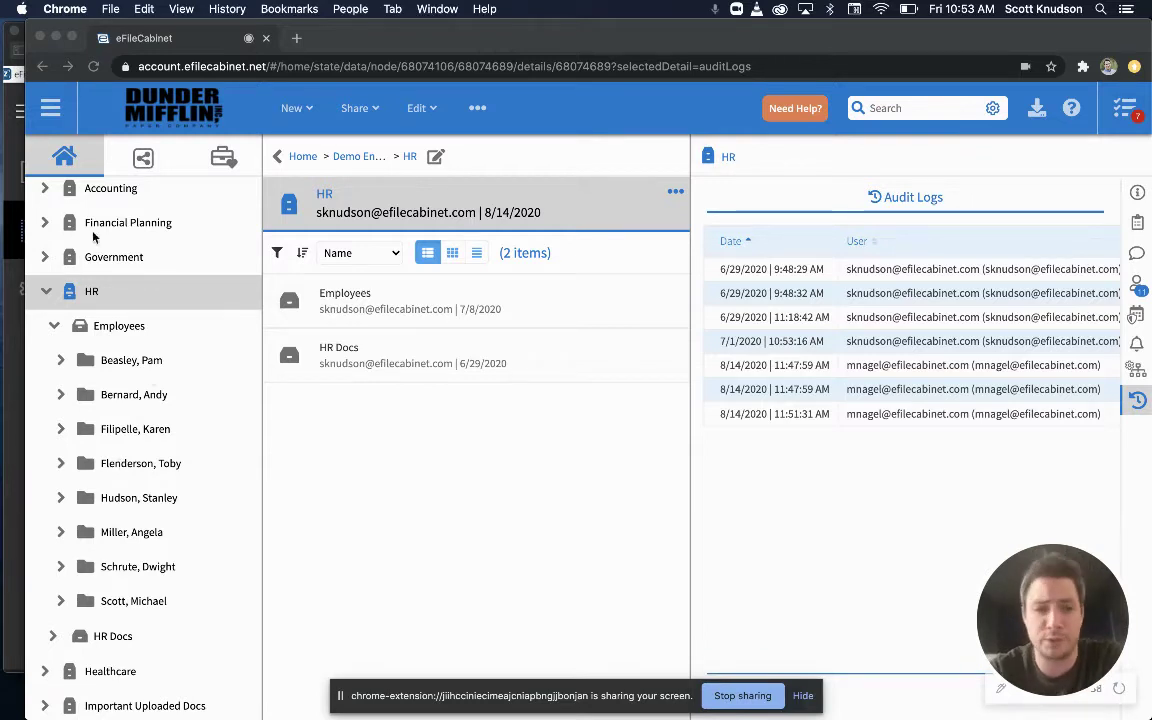
scroll(70, 298, down, 1)
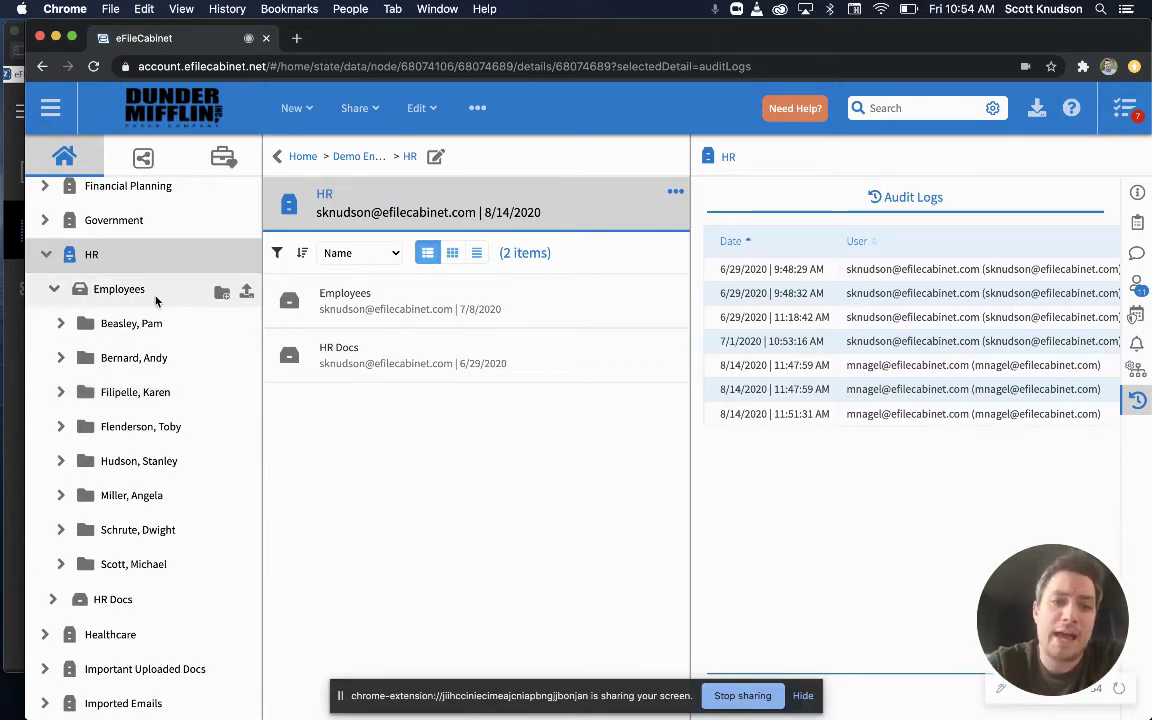
click(222, 292)
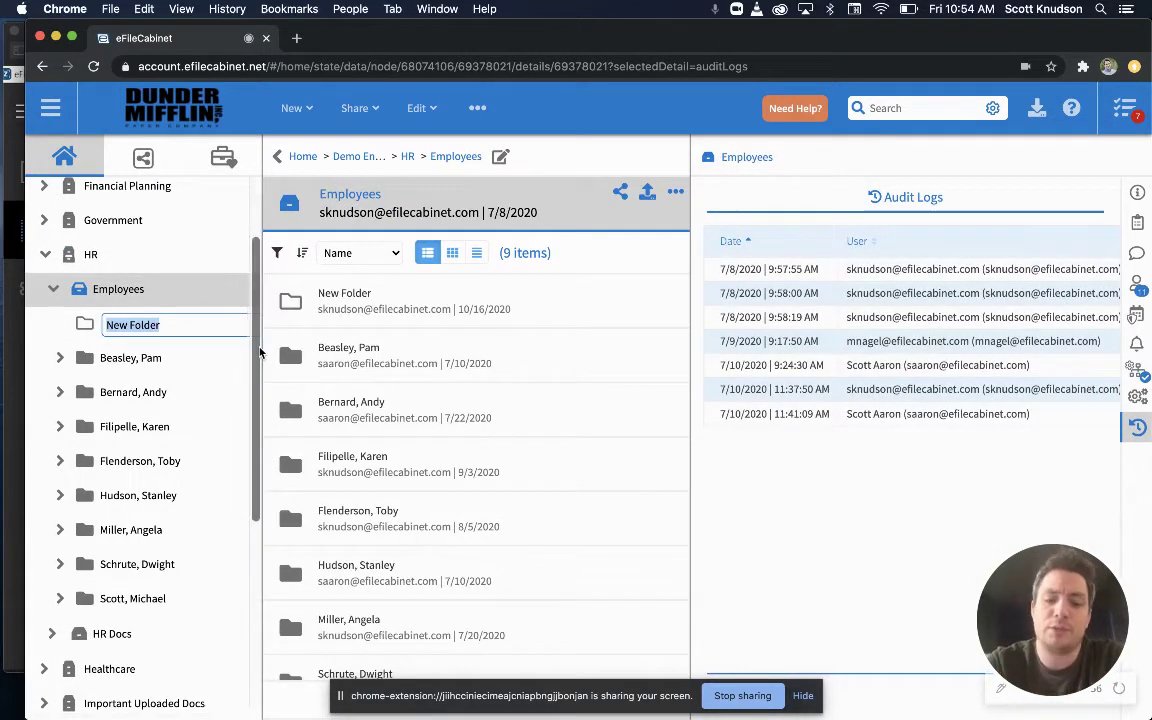
text(Hpa)
text(lert, Ji)
key(super+a)
text(Hal)
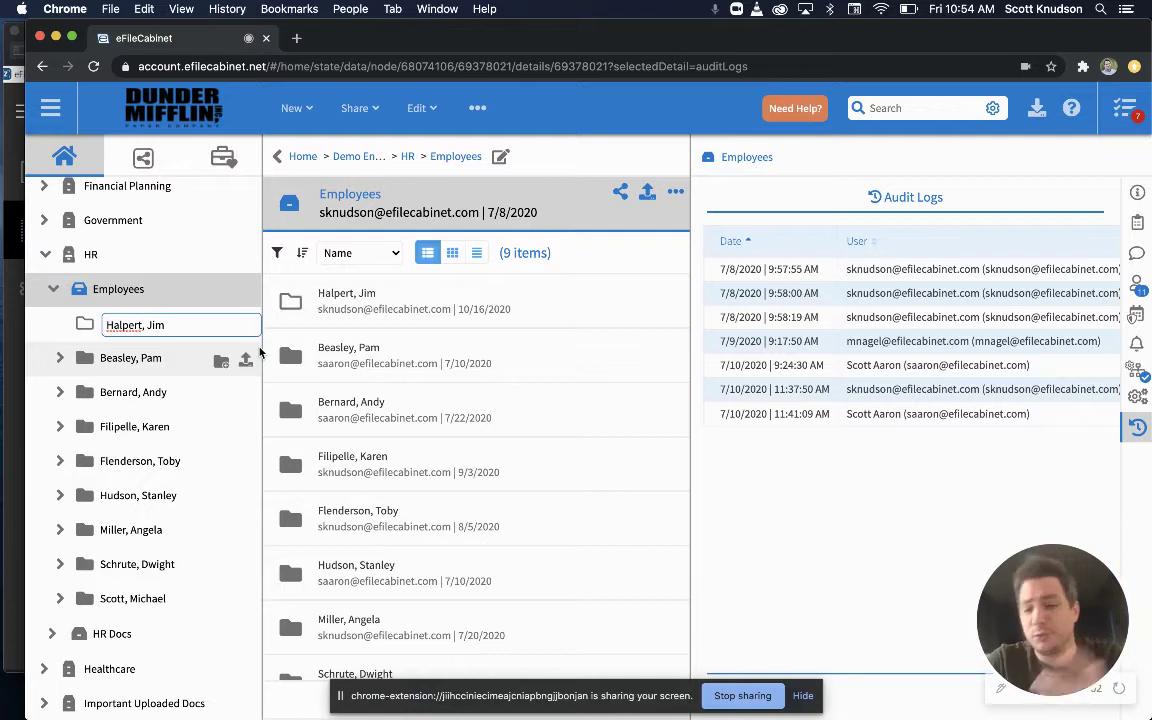
key(Return)
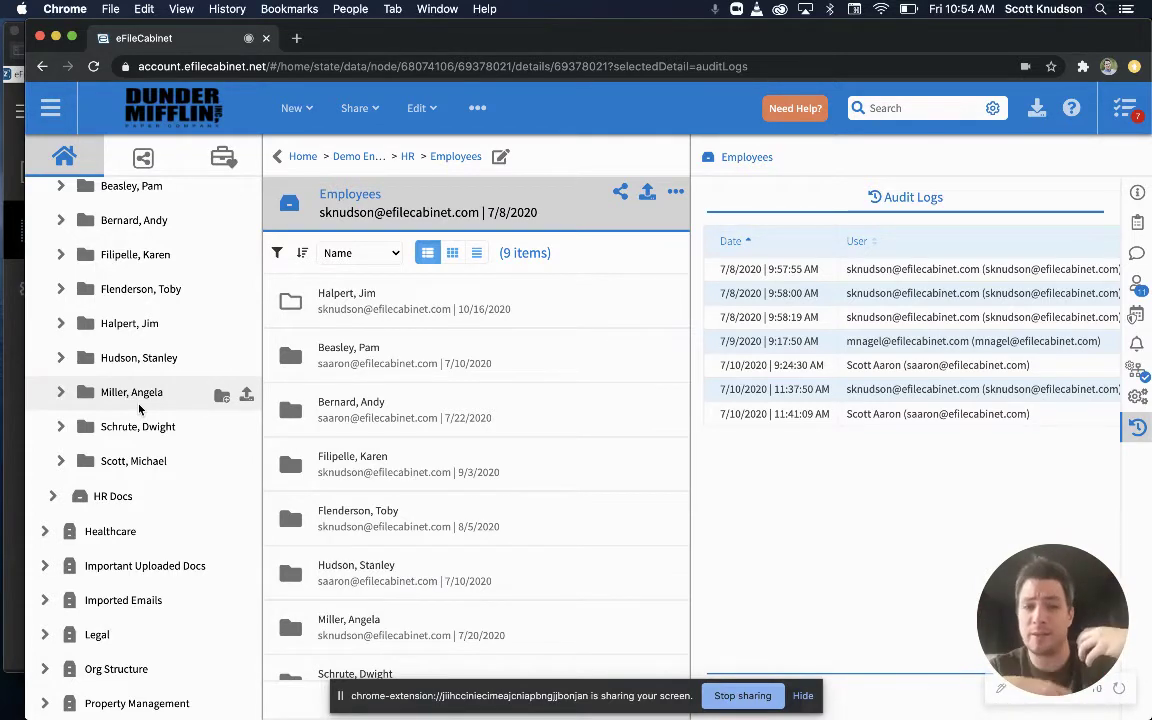
Open the new employee's folder and go into its Forms to be Completed subfolder.
click(152, 335)
scroll(152, 335, up, 3)
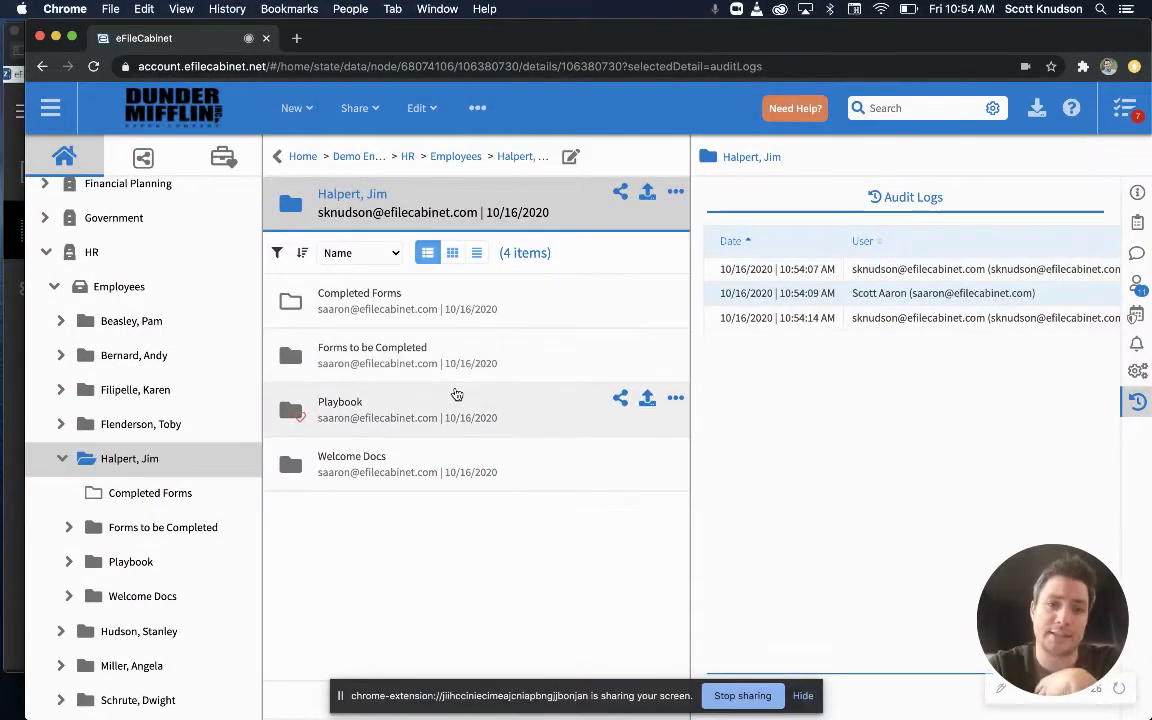
click(447, 421)
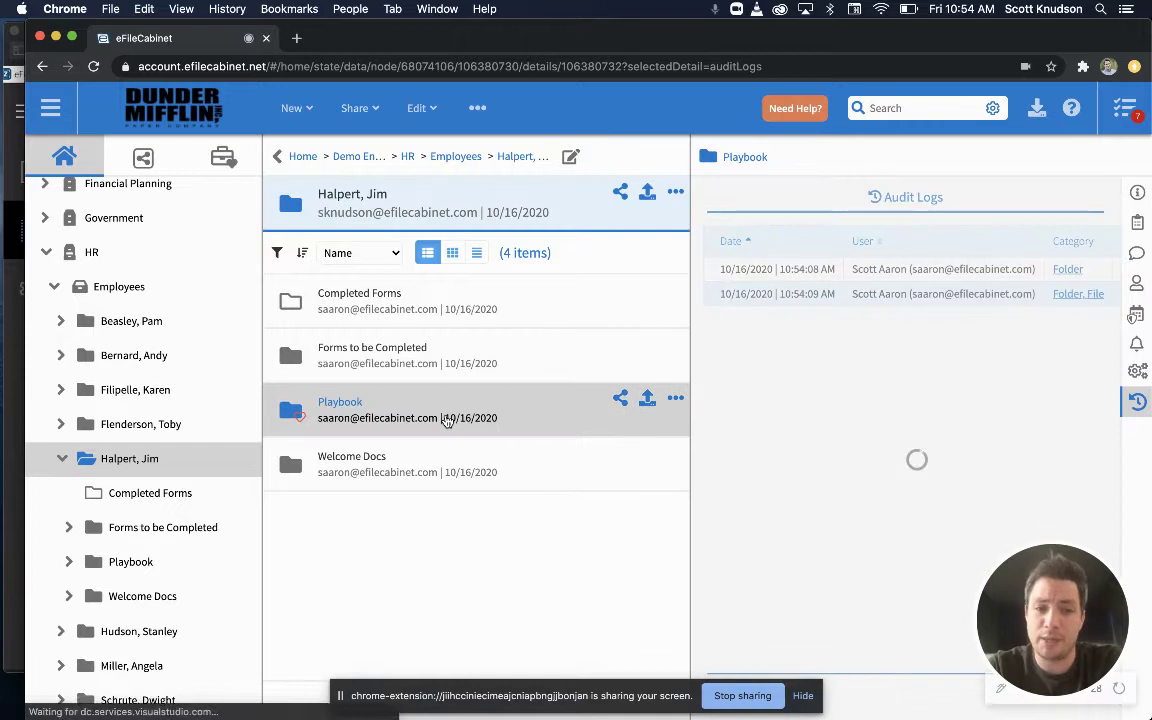
double_click(410, 343)
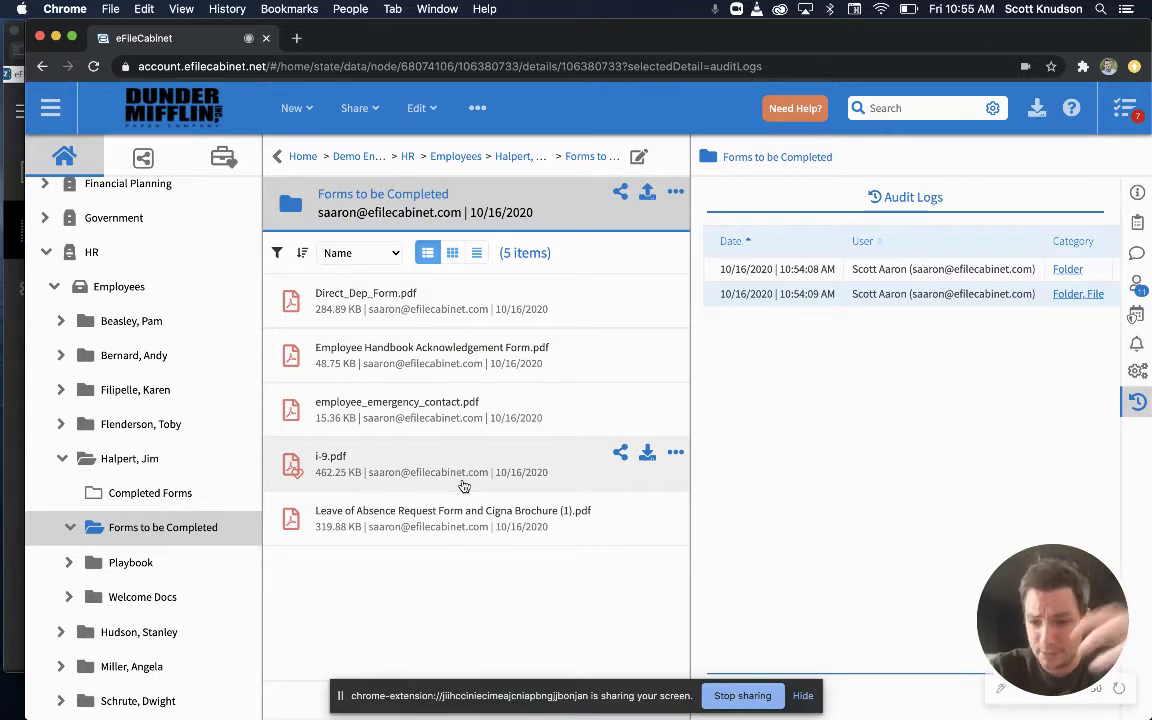
Switch to Finder, open the Dunder Mifflin Harassment PDF from Rubex Docs to review the agreement, and return to eFileCabinet.
key(ctrl+Up)
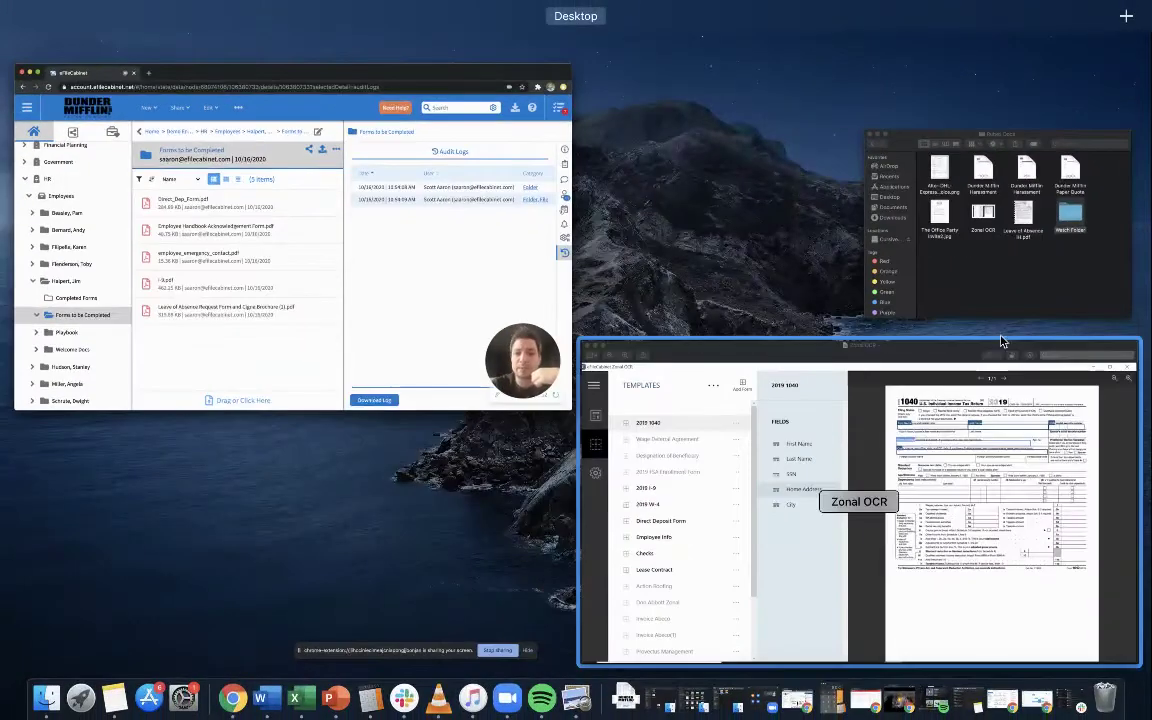
click(445, 268)
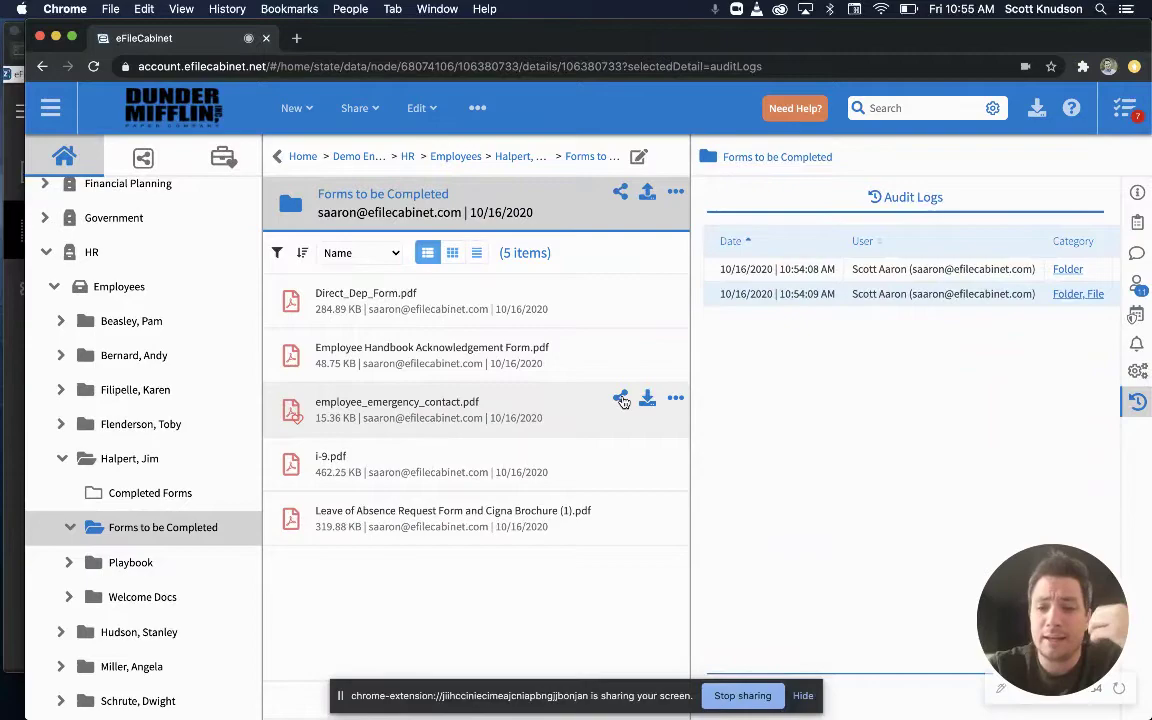
key(ctrl+Up)
click(998, 258)
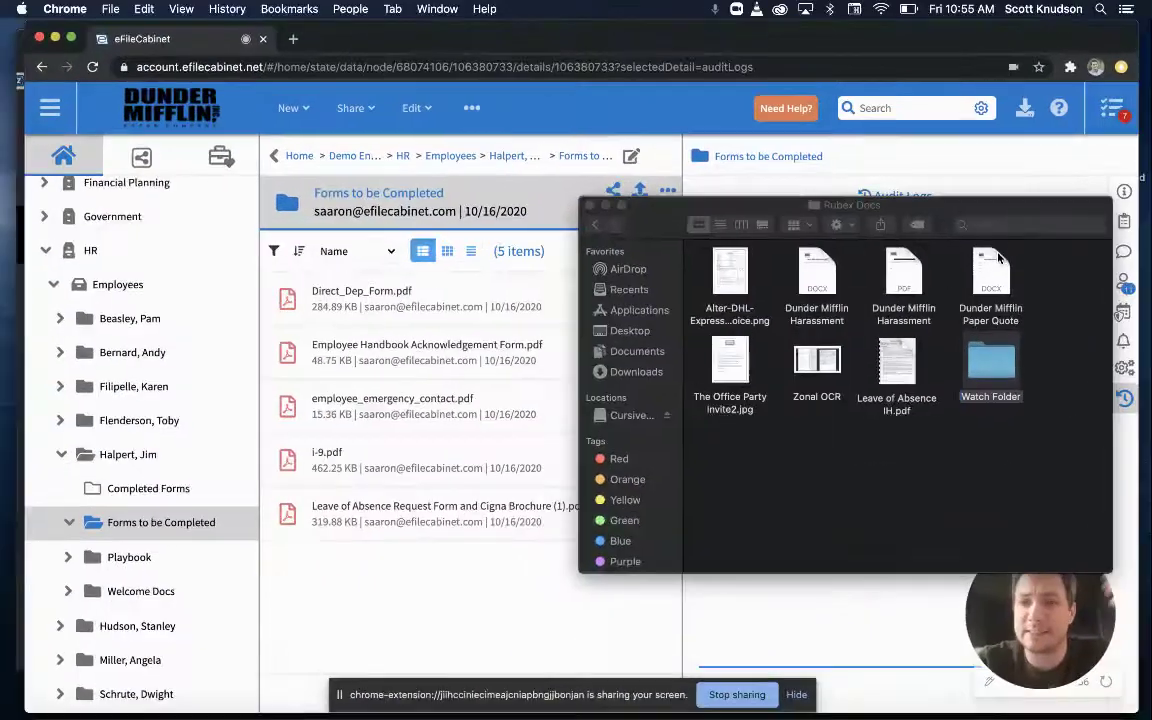
double_click(893, 284)
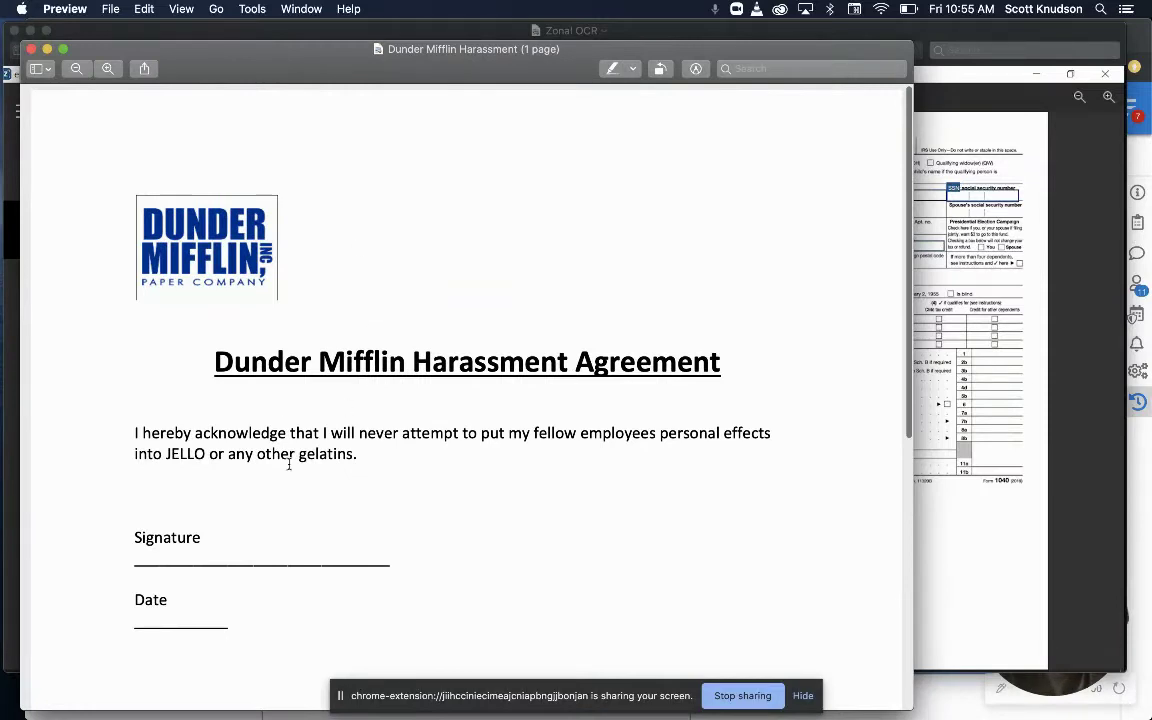
scroll(289, 464, down, 5)
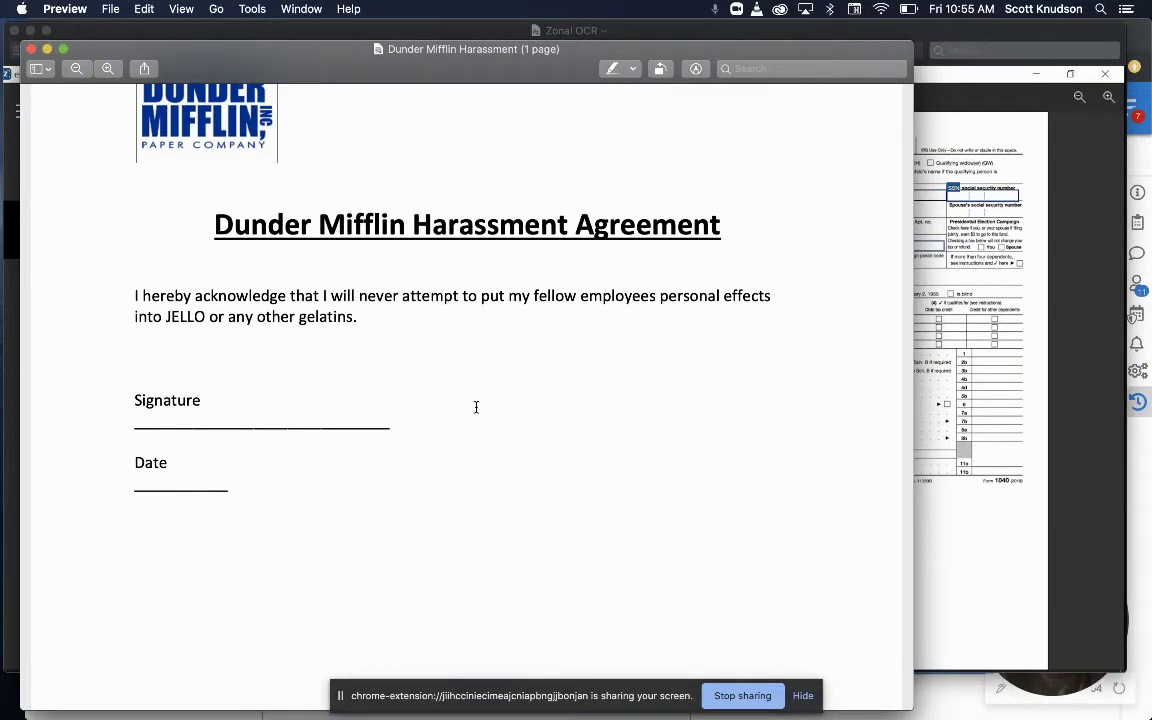
key(ctrl+Up)
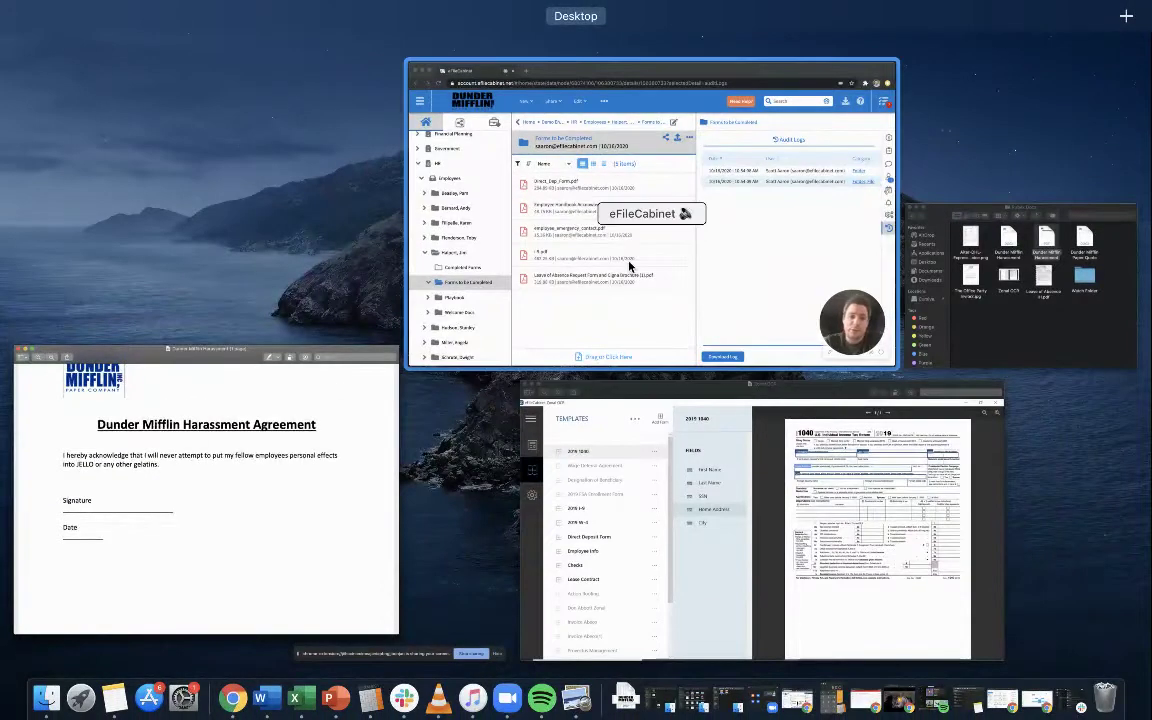
click(566, 238)
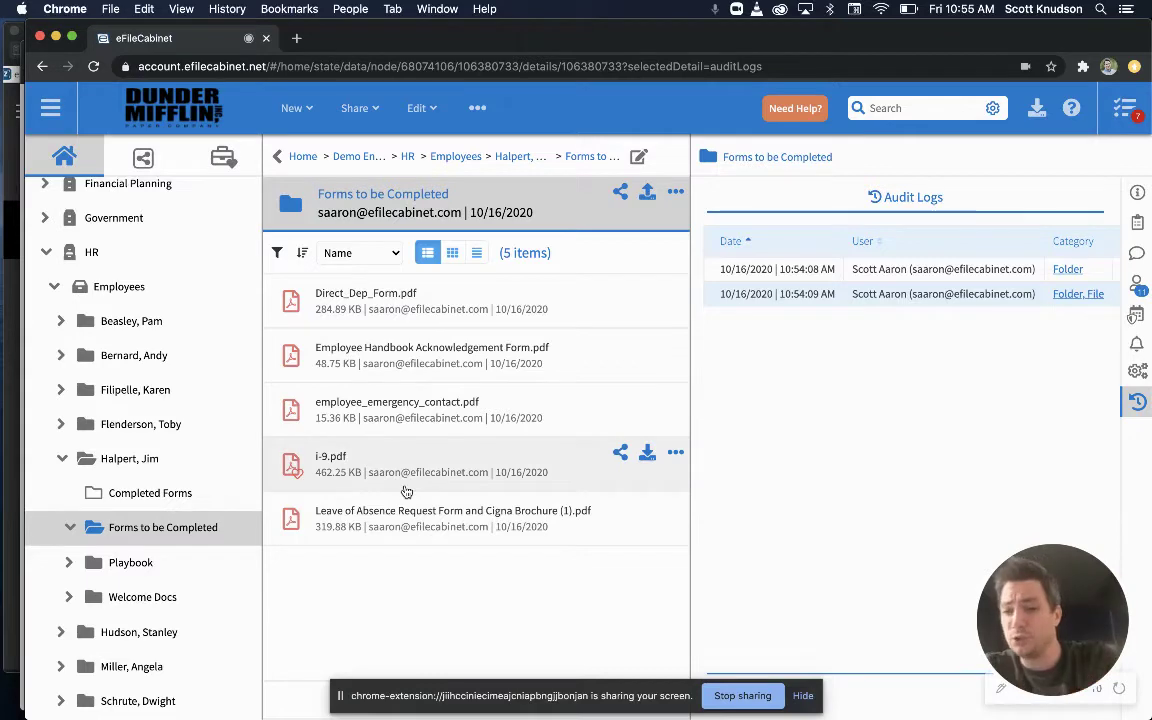
Upload the Dunder Mifflin Harassment PDF from the Rubex Docs folder in Finder into the Forms to be Completed folder.
key(ctrl+Up)
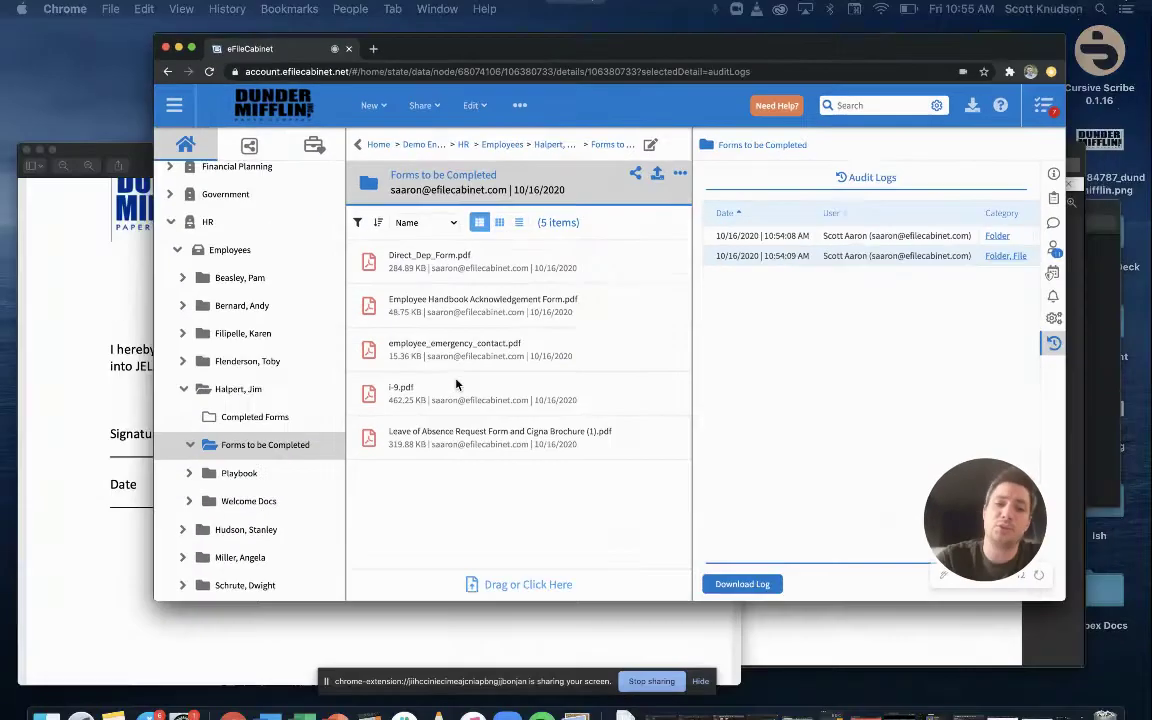
click(926, 258)
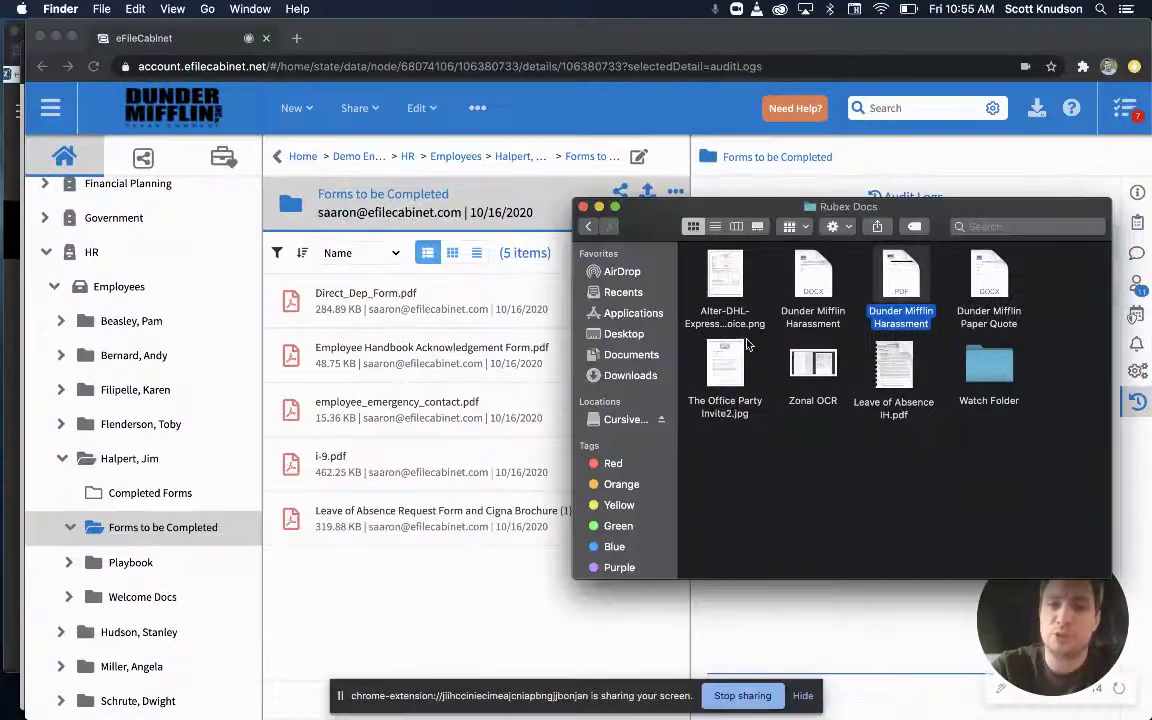
drag(897, 278, 342, 571)
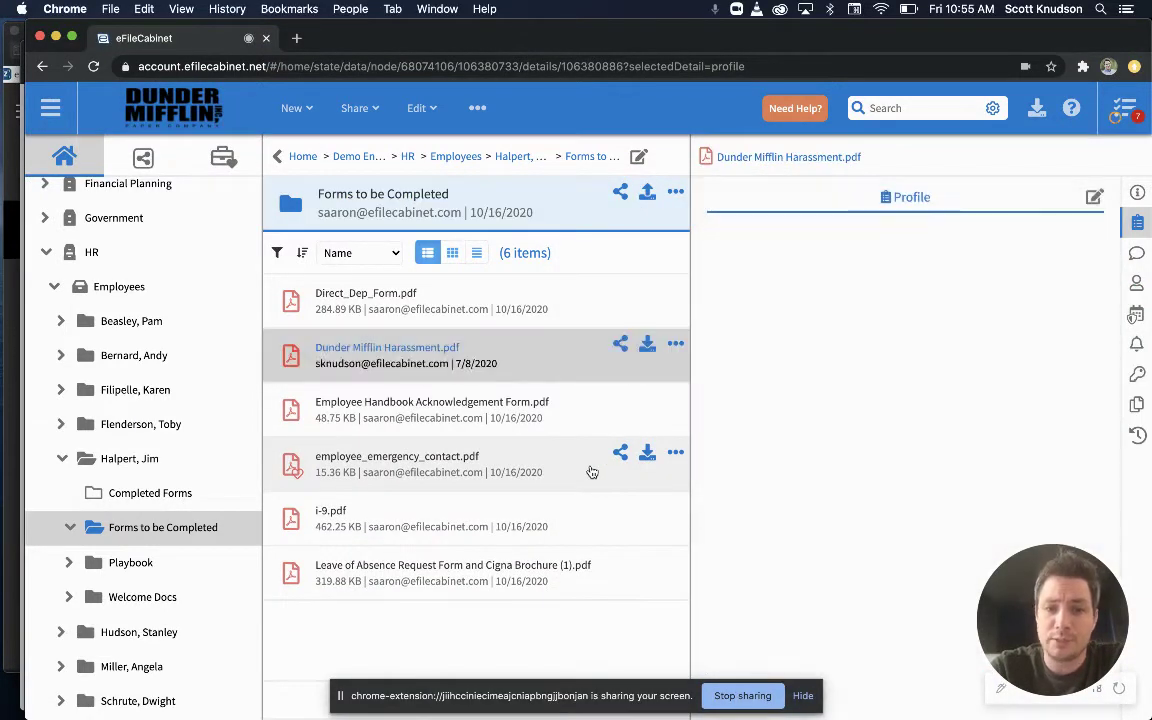
key(ctrl+Up)
click(1092, 316)
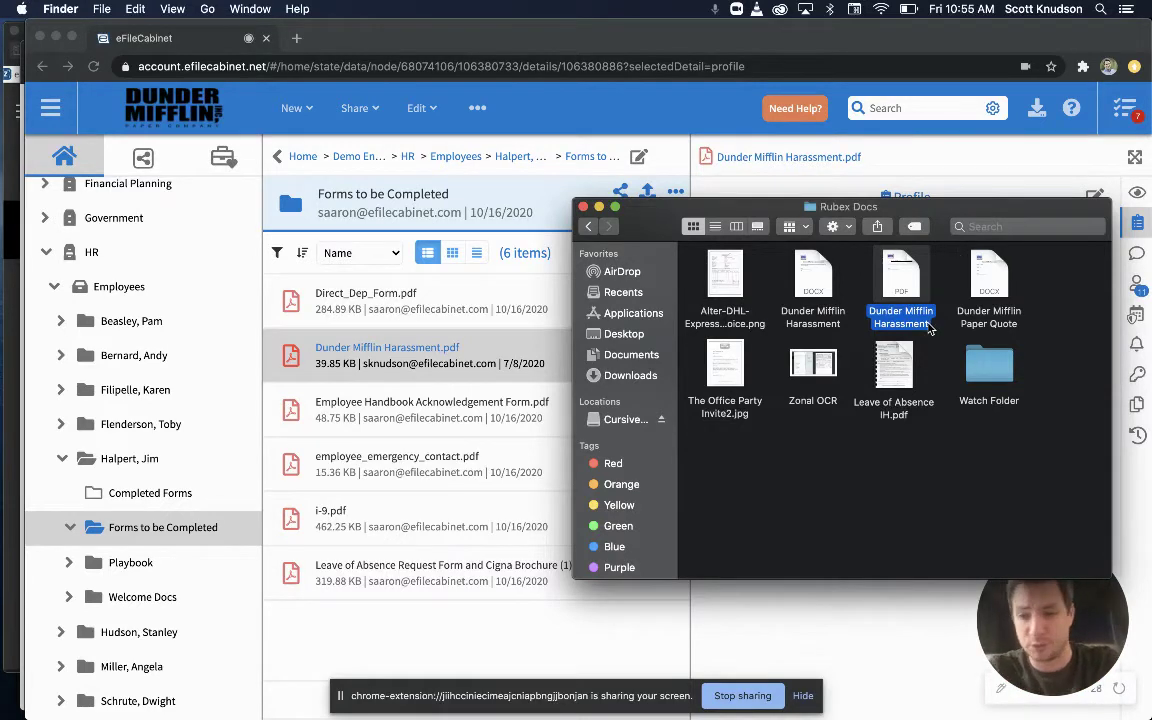
click(502, 618)
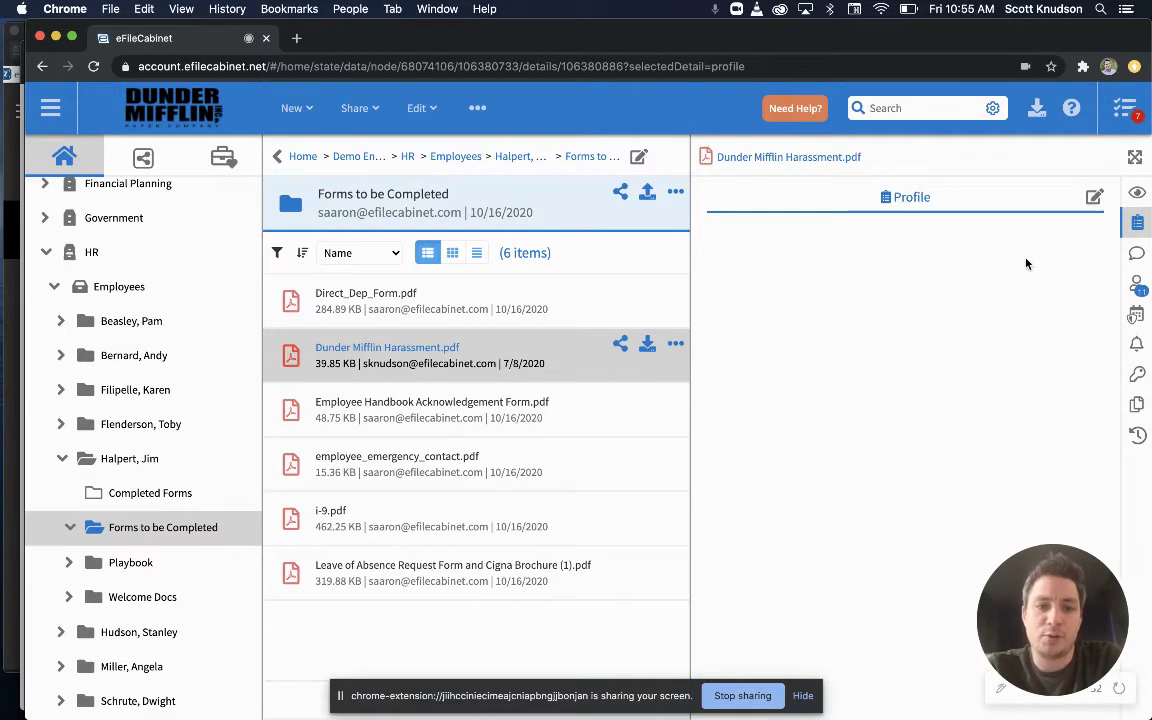
Preview the uploaded Dunder Mifflin Harassment.pdf and start preparing it for signing with eSignature.
click(1137, 193)
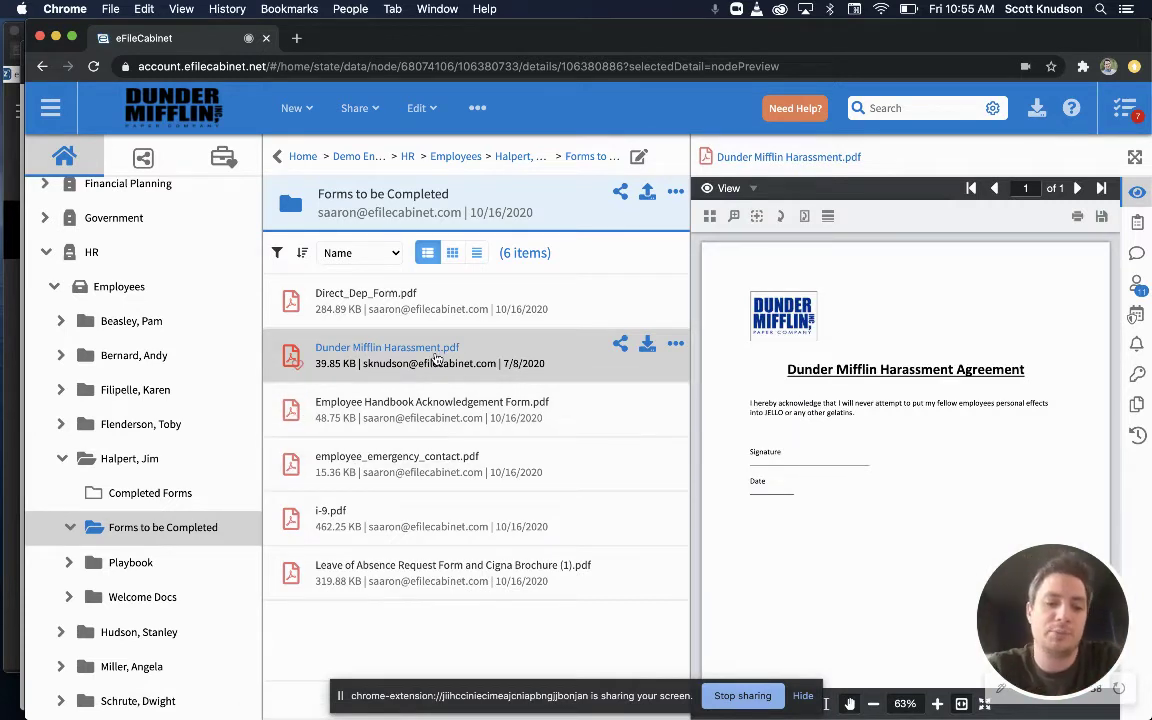
right_click(388, 335)
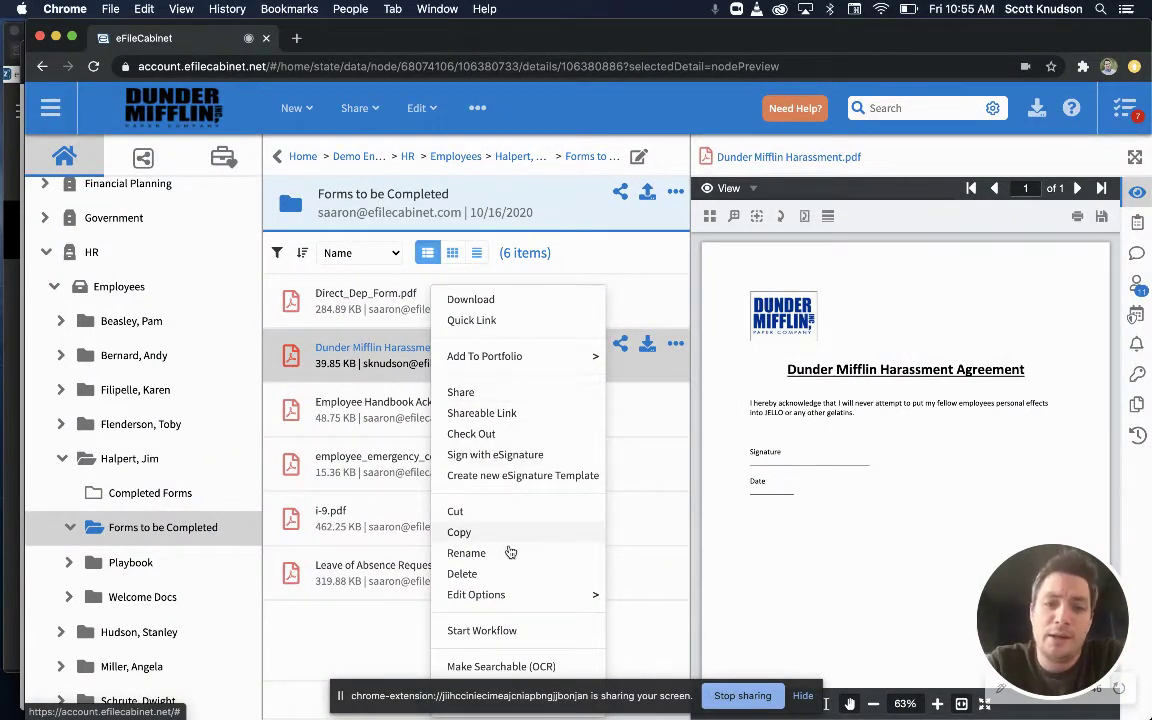
click(507, 456)
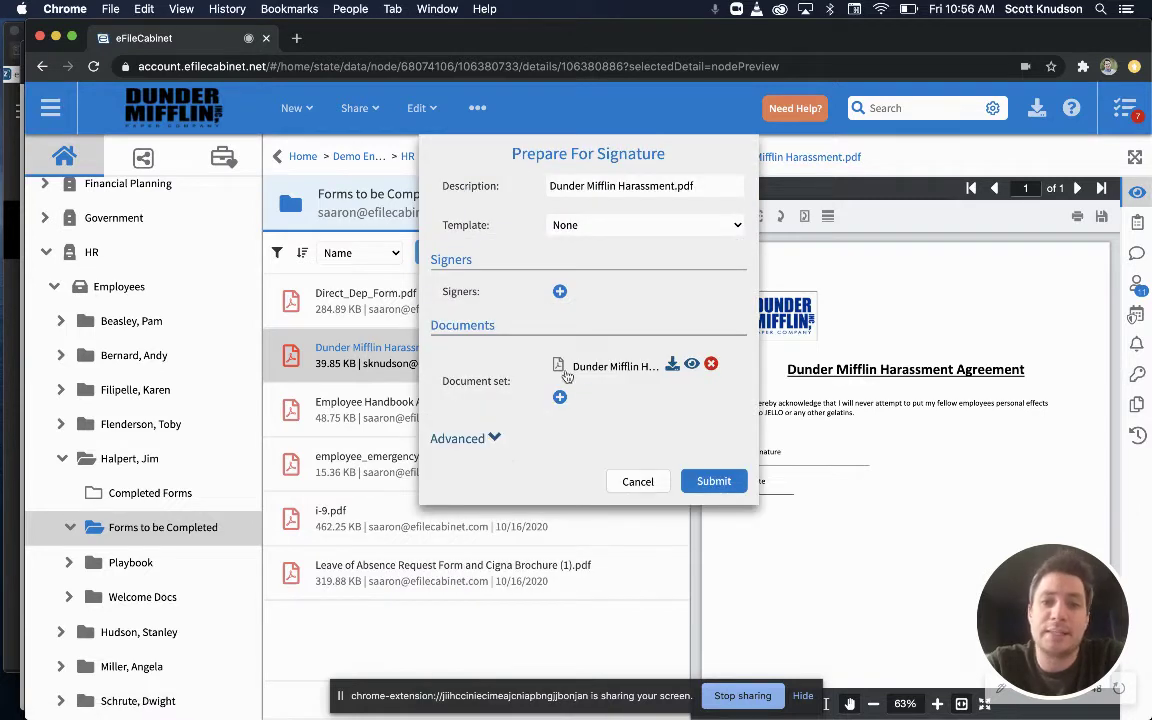
Add an existing user as the signer with their last name filled in, and submit the signature request.
click(560, 291)
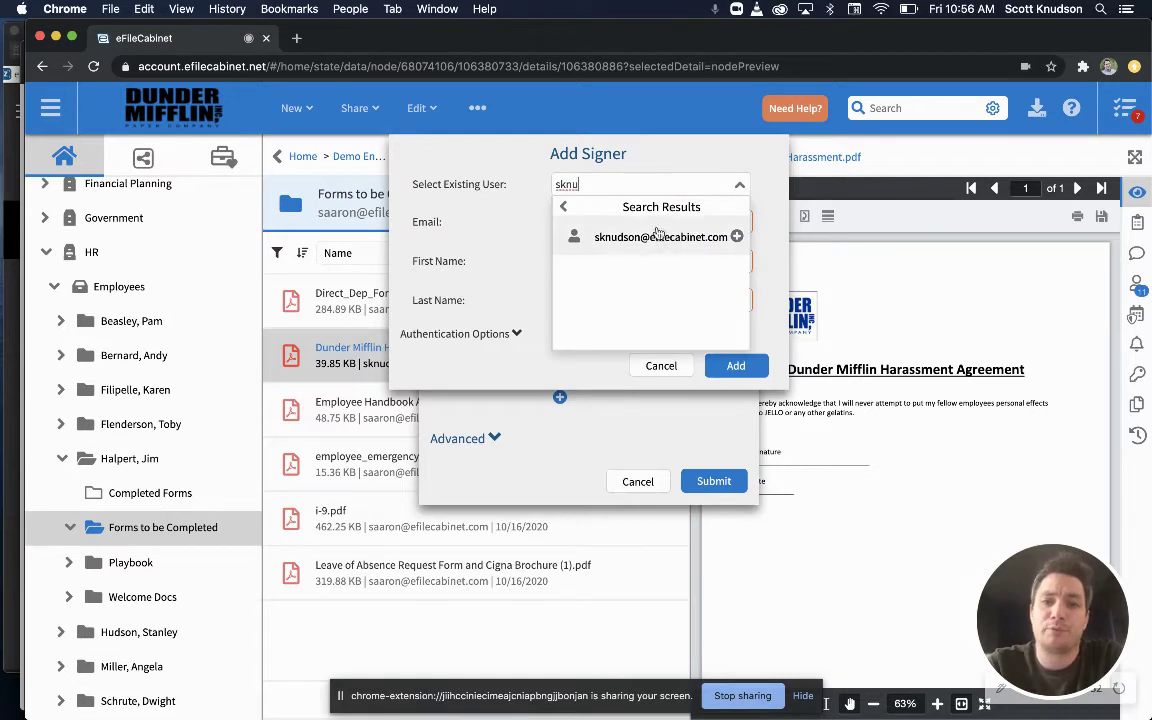
click(650, 231)
text(Knudson)
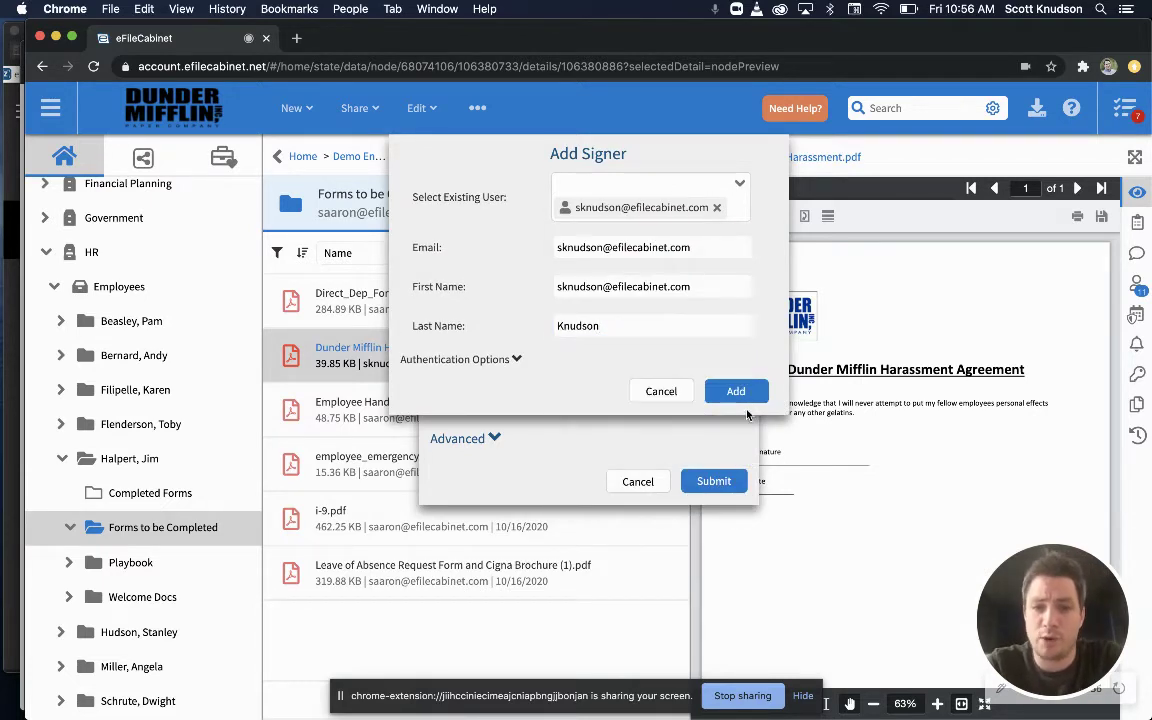
click(749, 393)
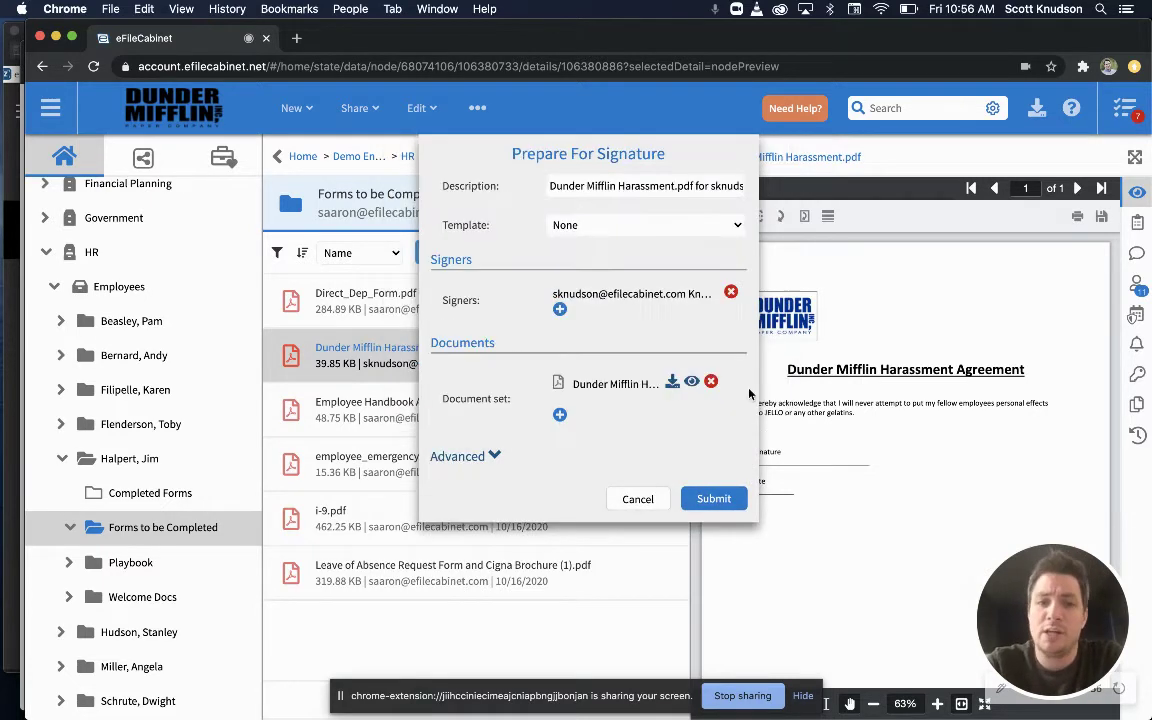
click(714, 498)
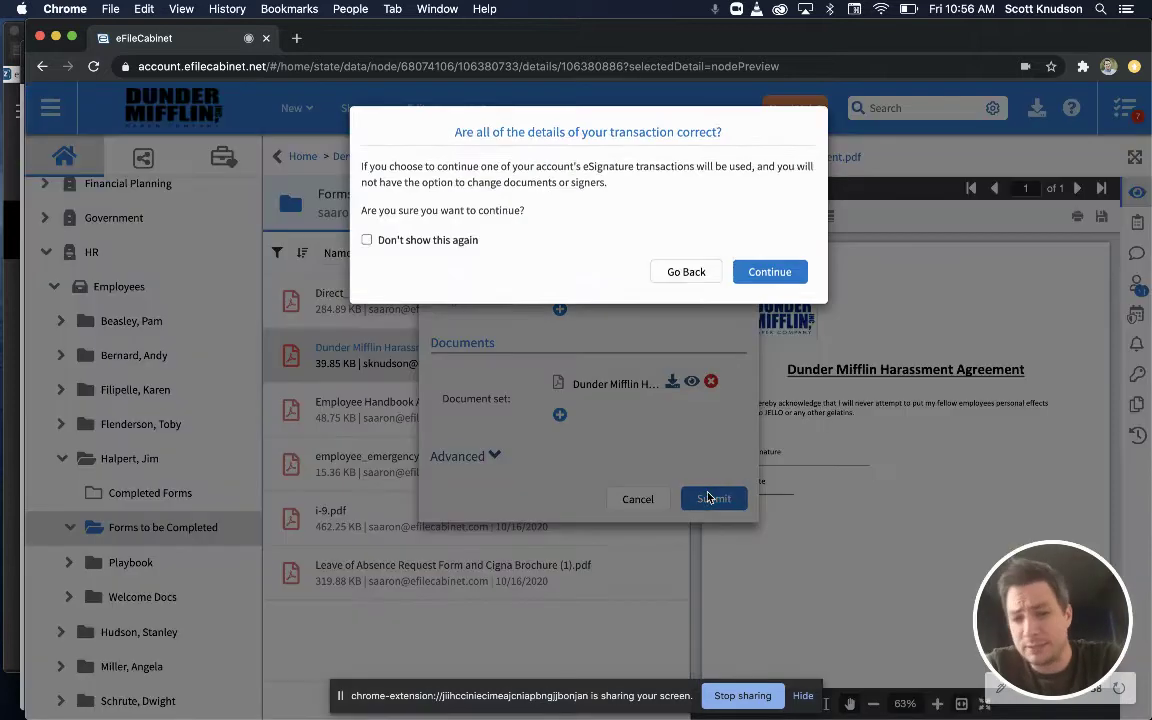
click(771, 273)
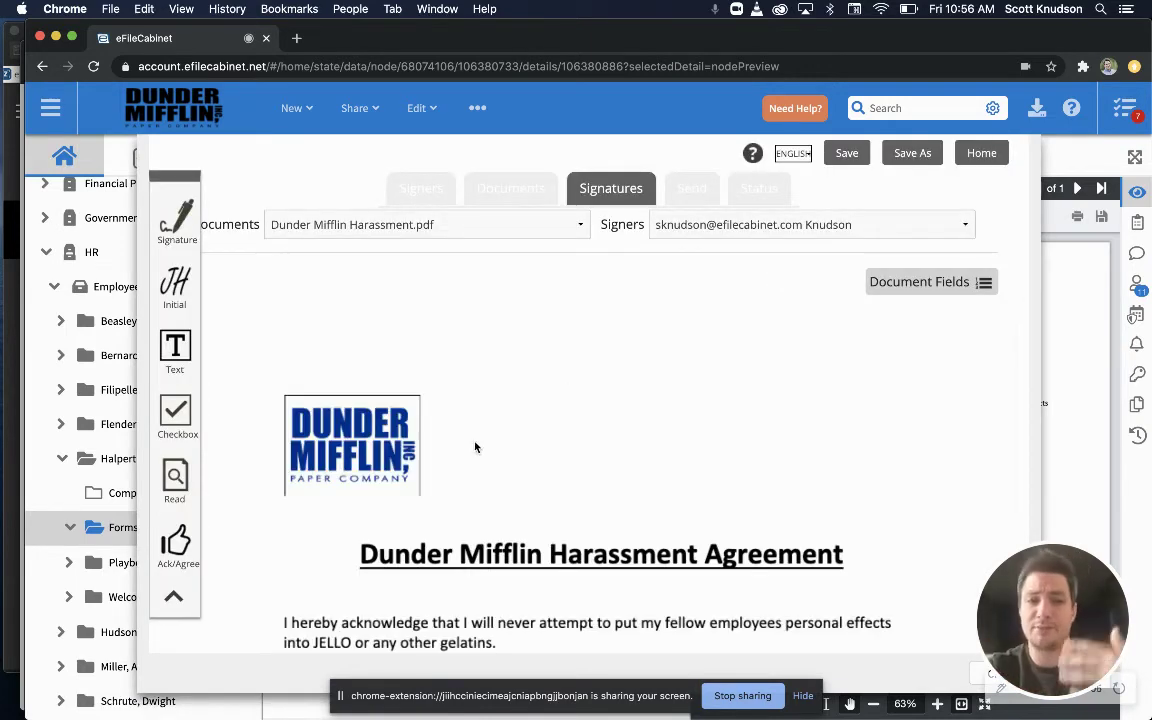
Place the signature field beside Signature and its date field beside Date, save the document, and continue to the sending options.
scroll(481, 445, down, 1)
scroll(480, 445, down, 5)
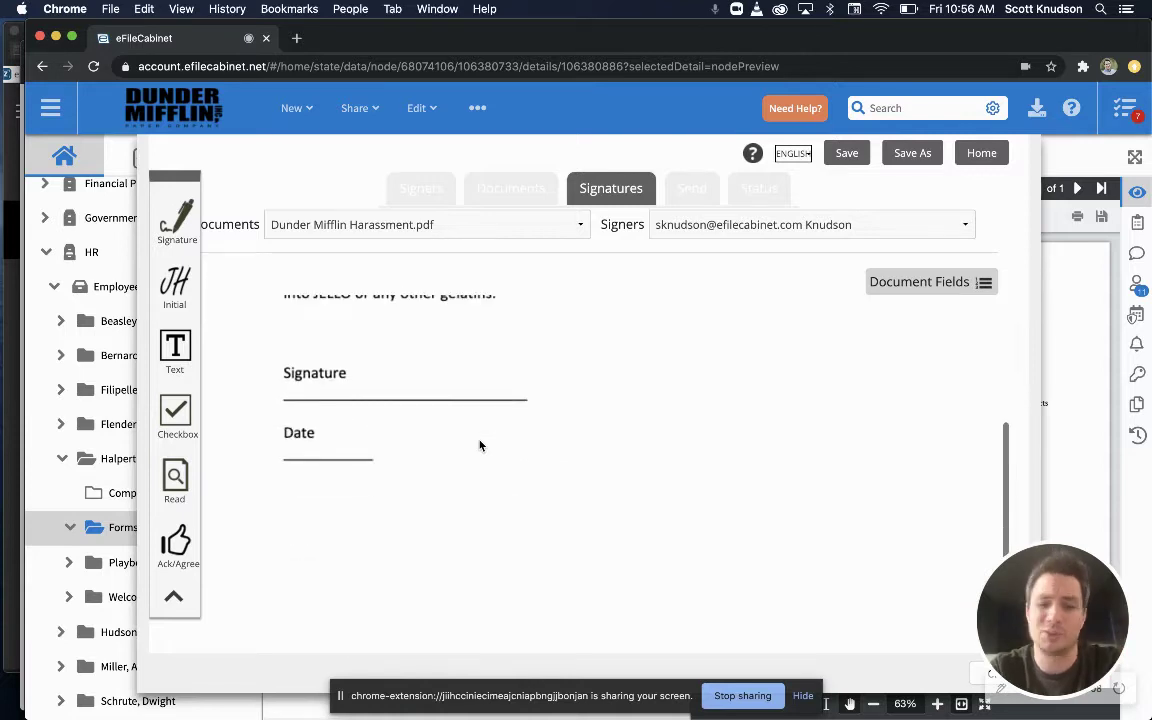
mouse_move(177, 215)
mouse_down()
mouse_move(395, 365)
mouse_move(373, 406)
mouse_up()
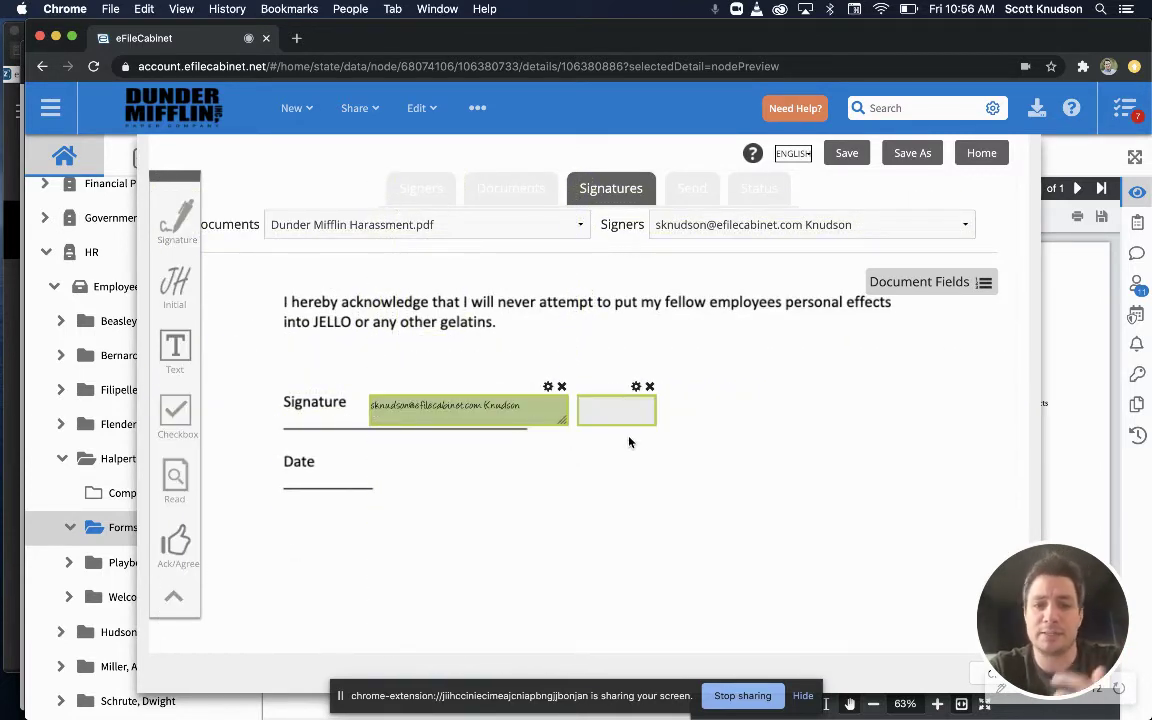
mouse_move(643, 403)
mouse_down()
mouse_move(540, 471)
mouse_move(363, 478)
mouse_move(380, 470)
mouse_up()
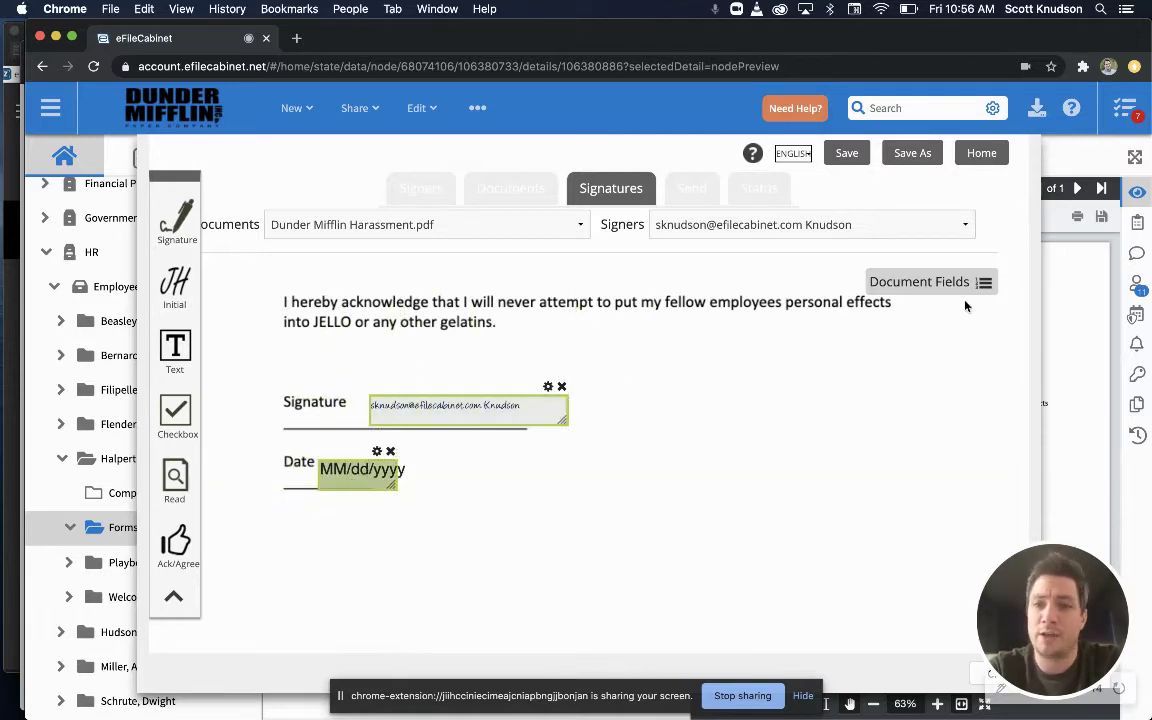
click(850, 155)
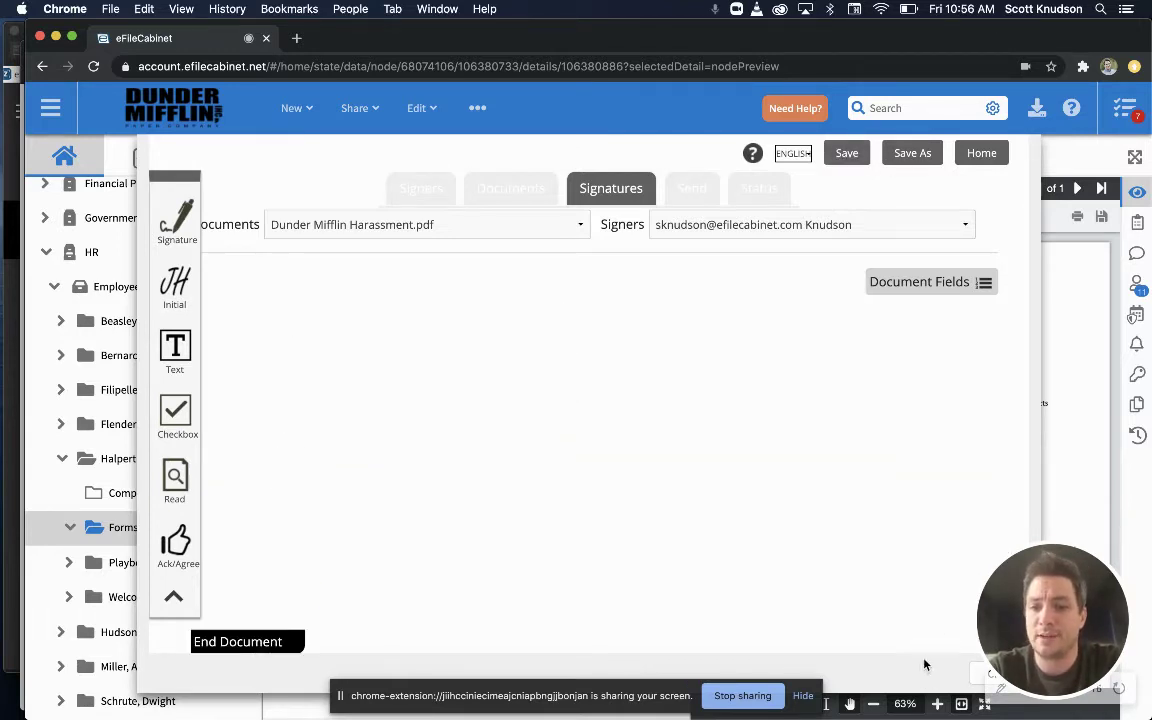
click(949, 525)
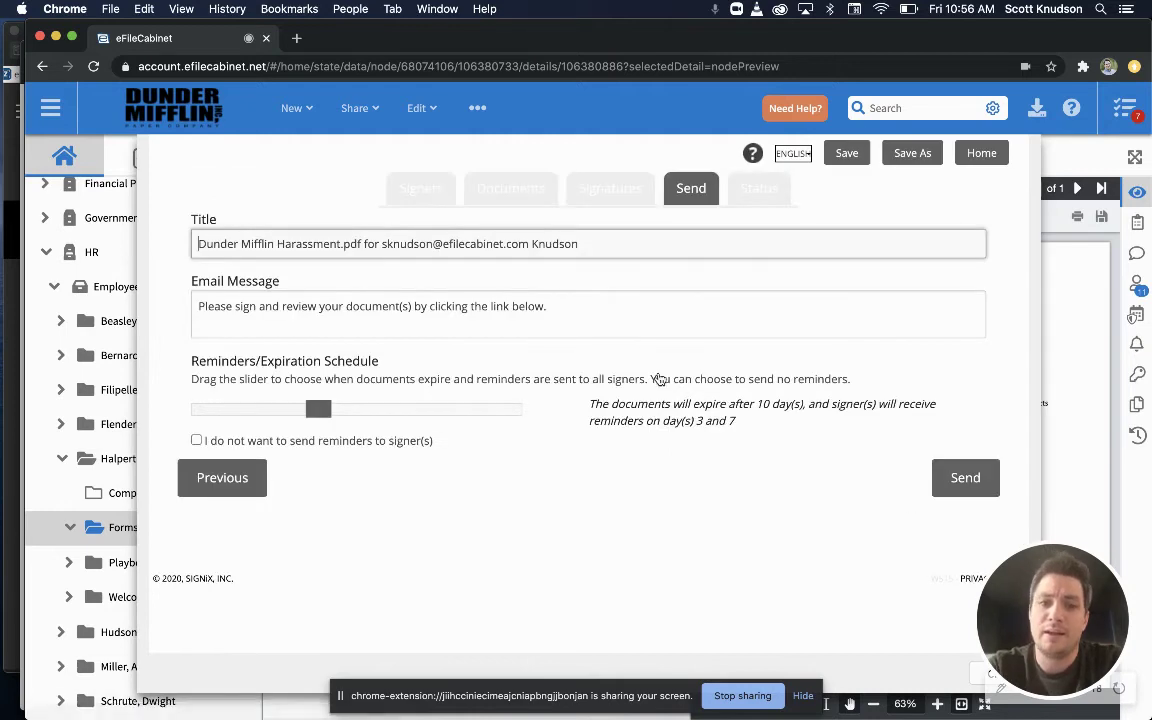
Send the Dunder Mifflin Harassment document to its signer, and assign the Dwight profile to the file.
click(966, 482)
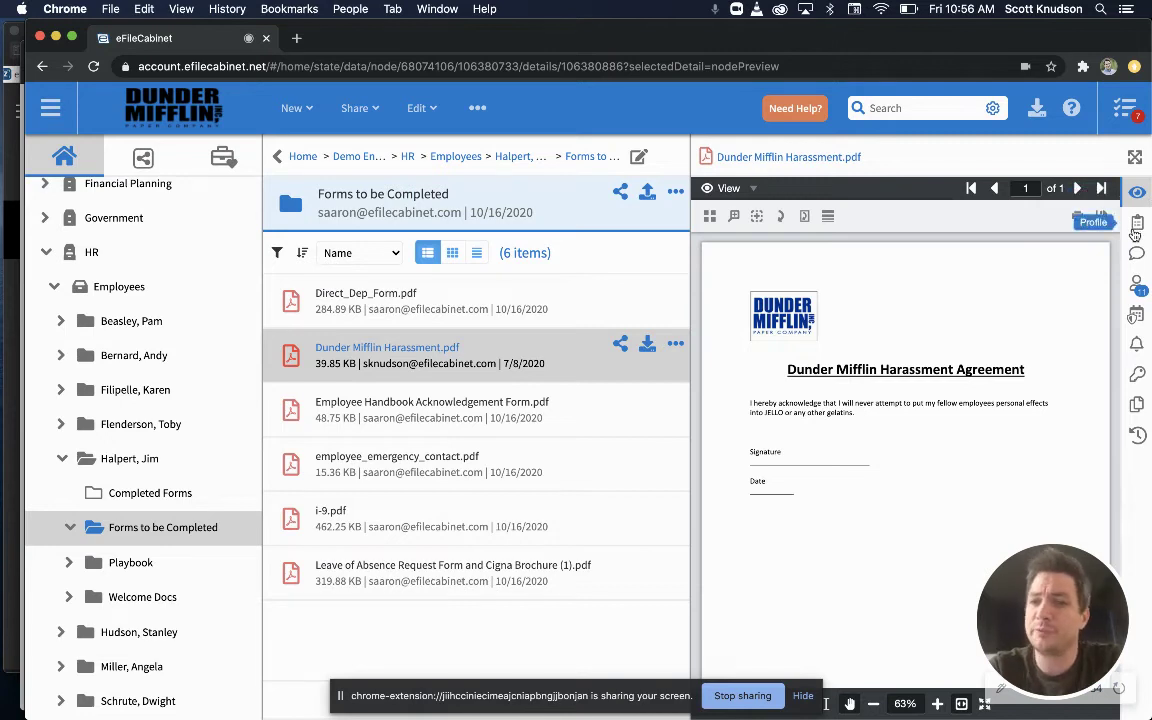
click(1136, 226)
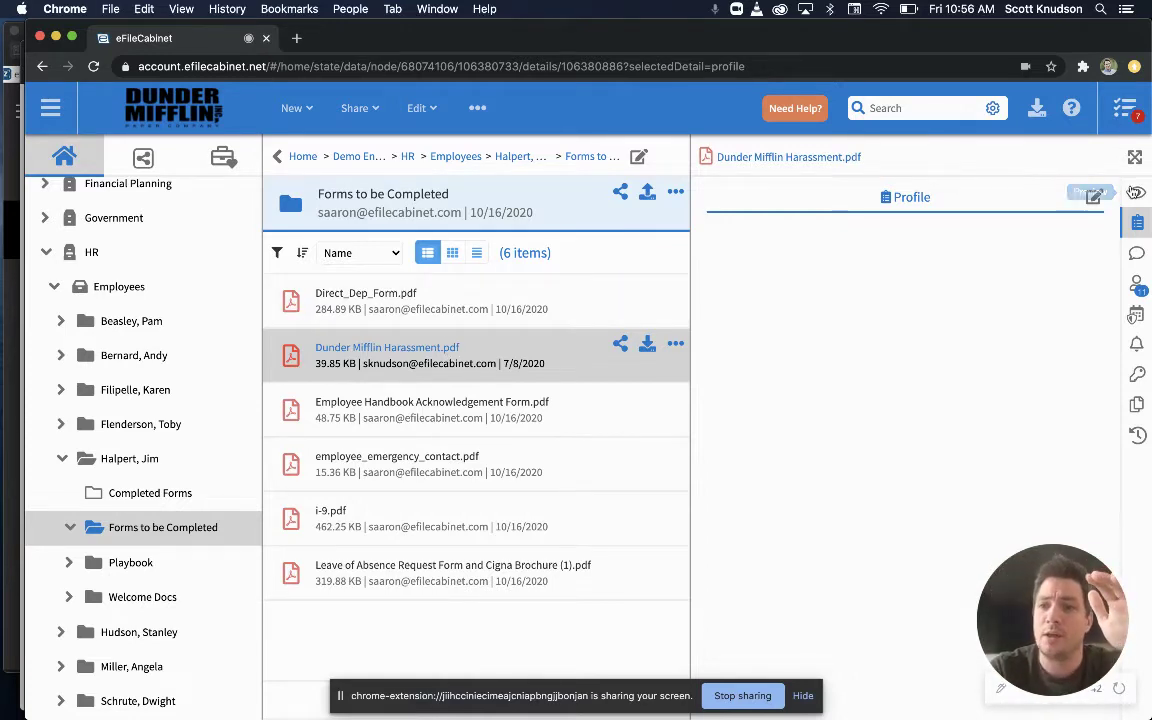
click(1137, 192)
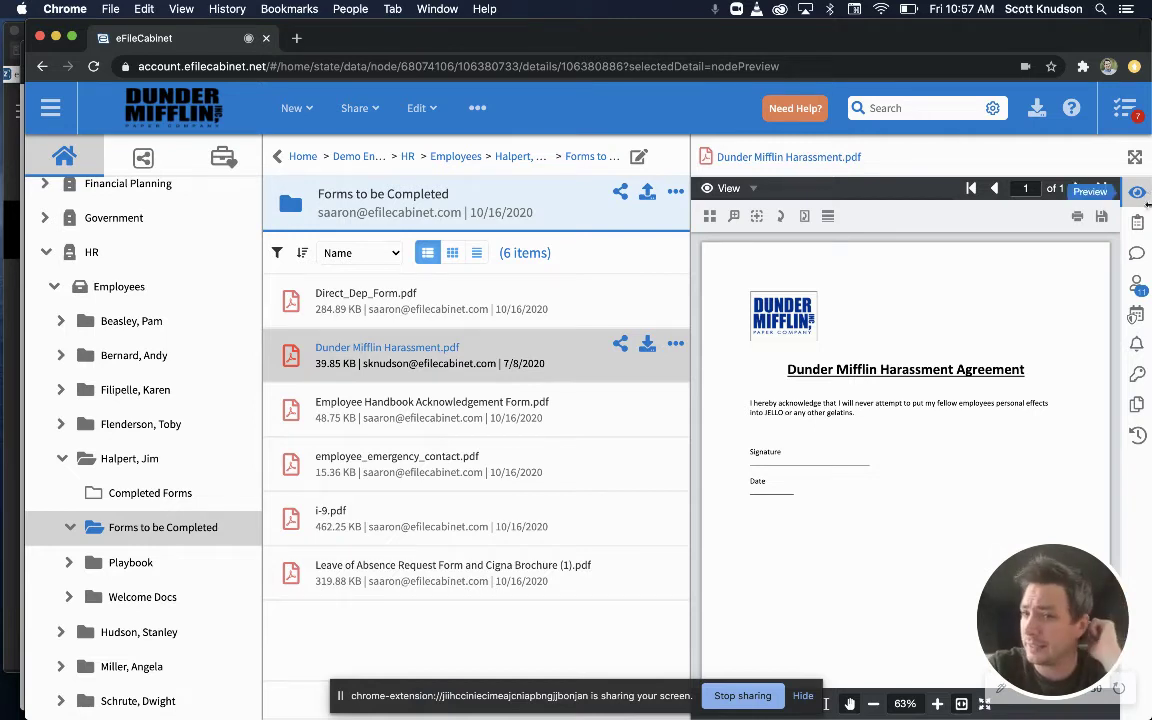
click(1137, 223)
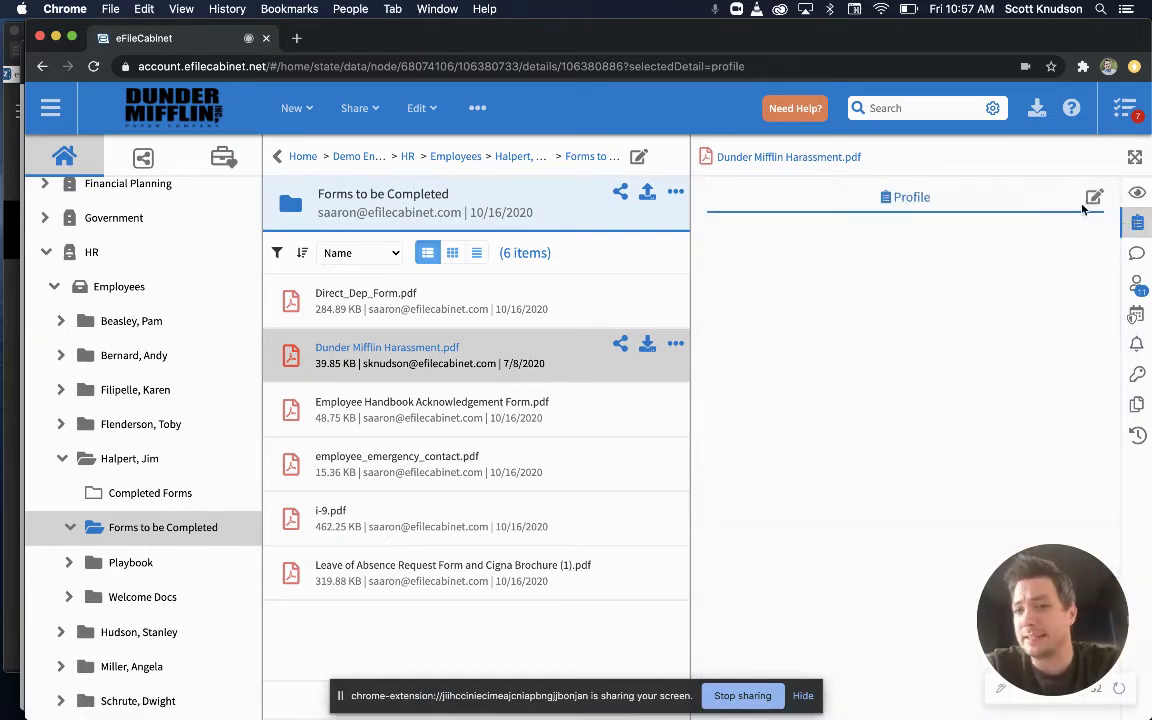
click(908, 245)
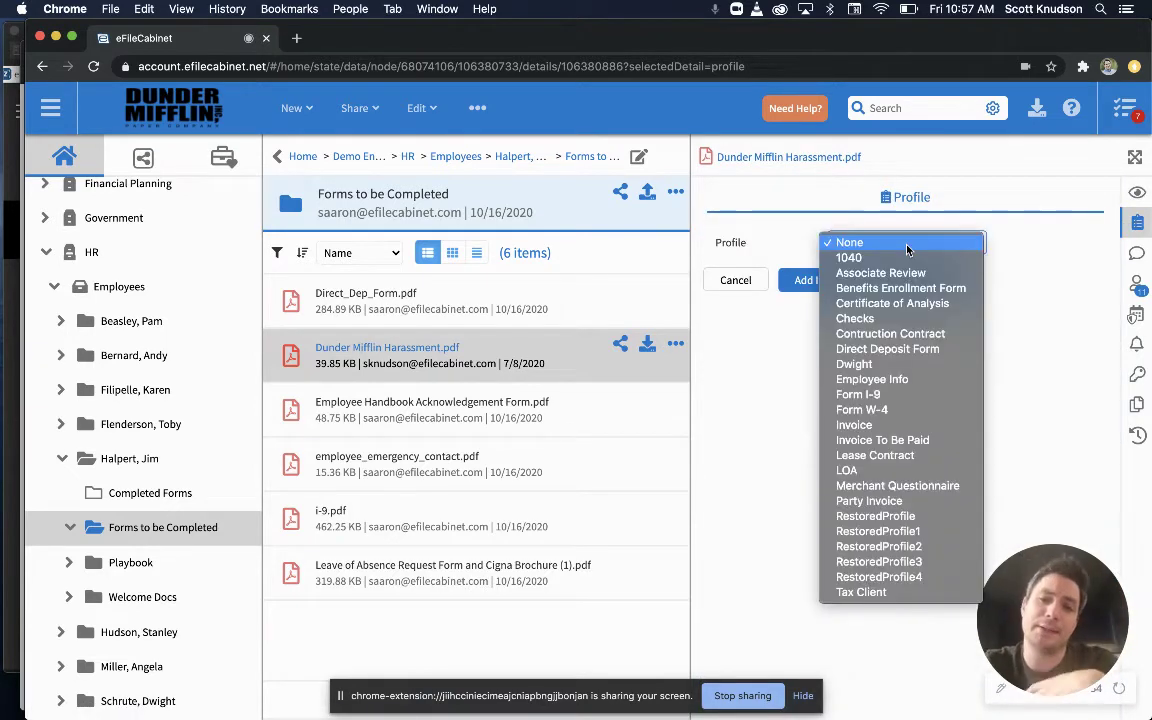
click(914, 369)
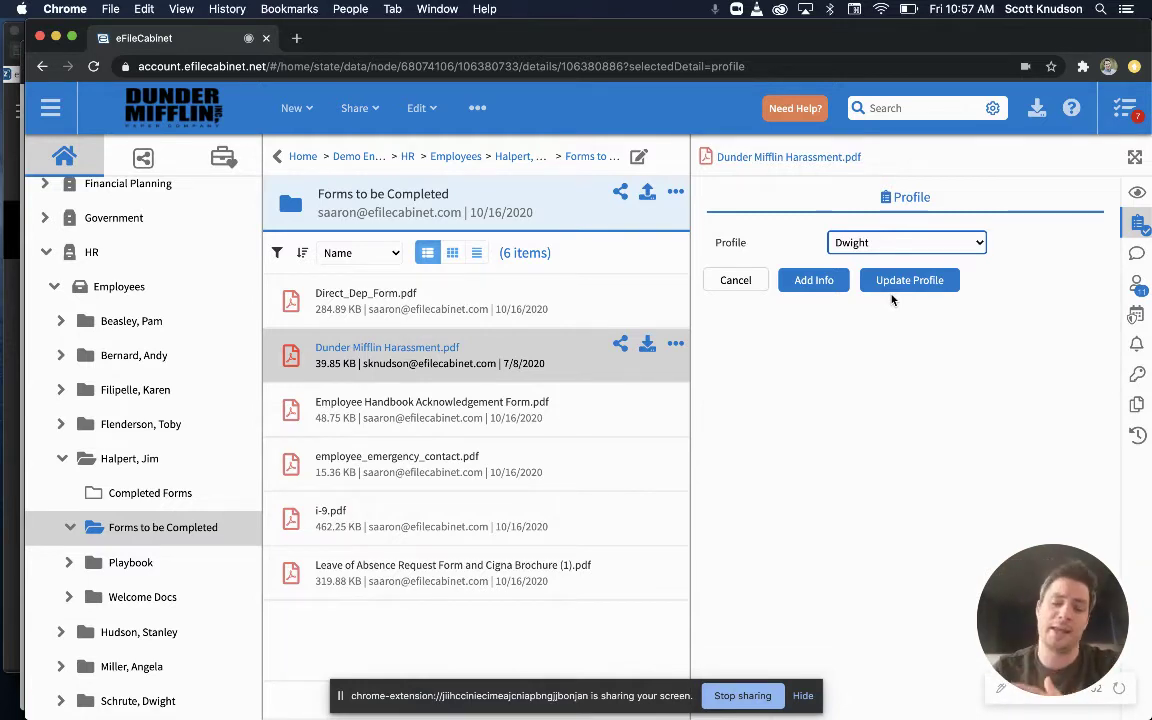
click(900, 280)
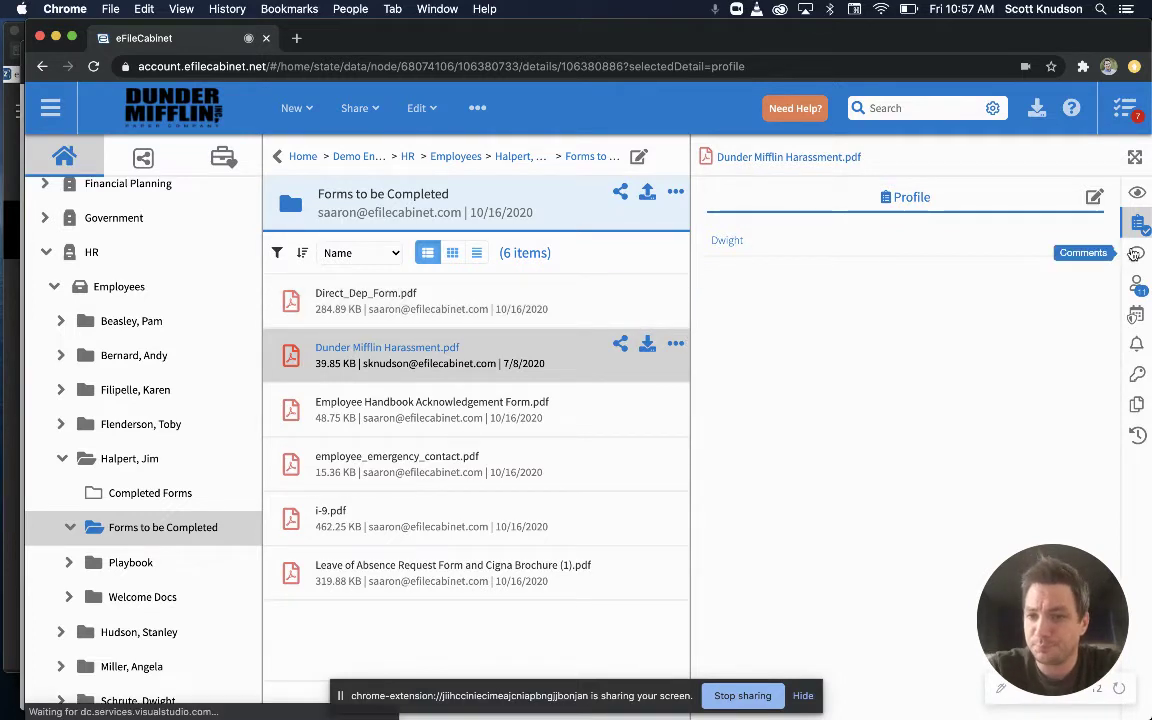
Add the comment "This needs to be updated" to Dunder Mifflin Harassment.pdf, and review the file's permissions.
click(1137, 253)
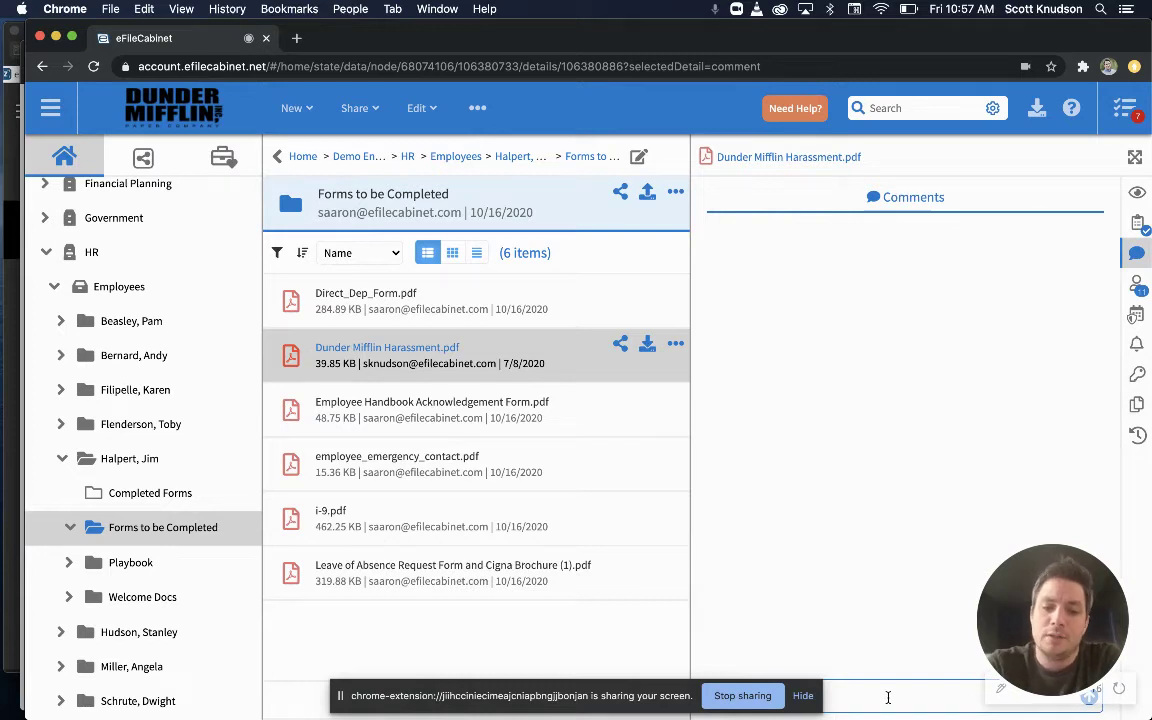
key(Return)
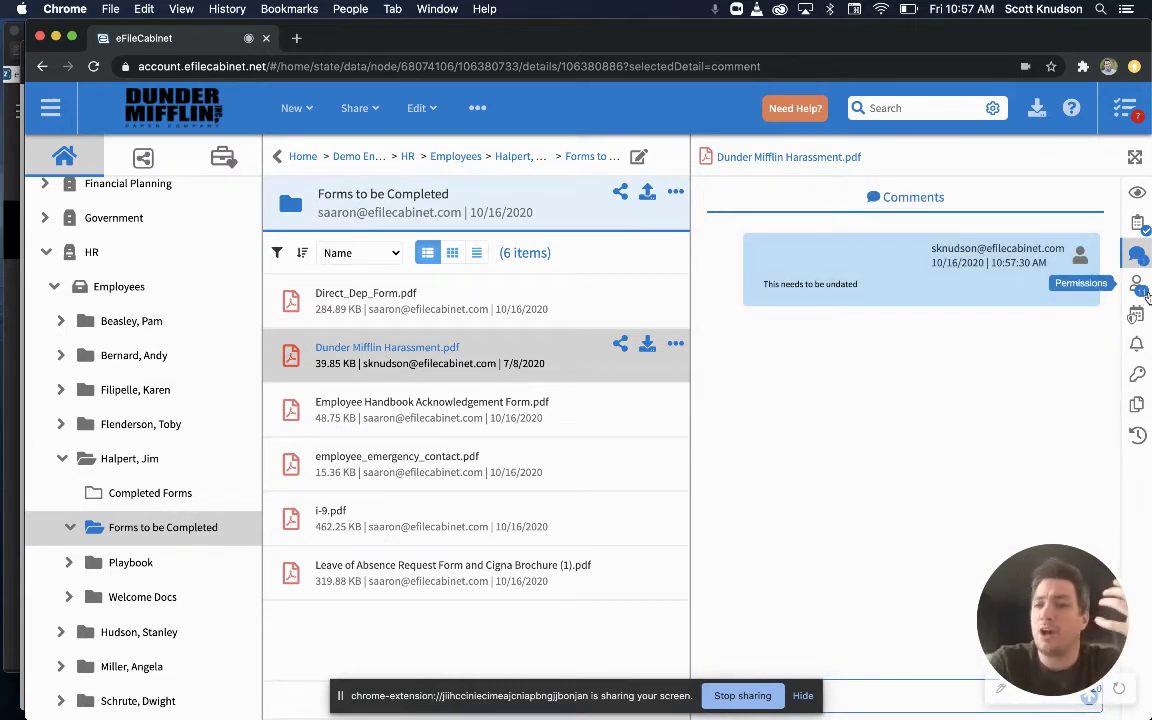
click(1140, 288)
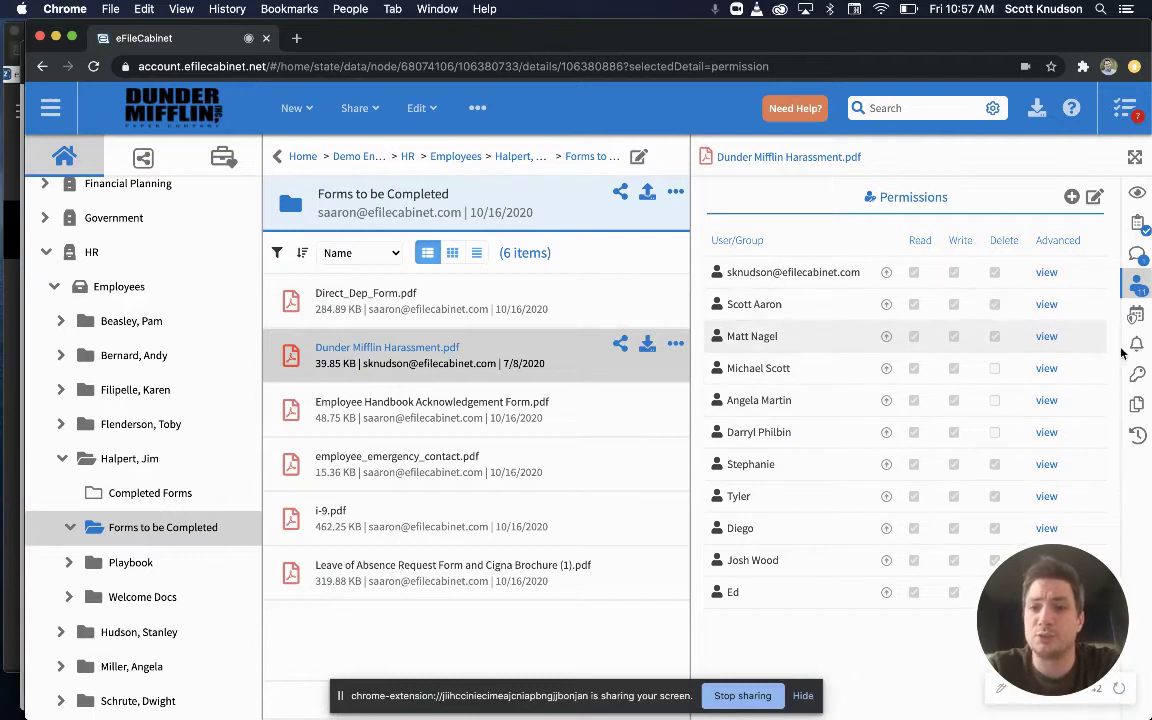
Start a governance rule for the harassment file with a specified expiration and Purge (Shred) as its expiration action.
click(1136, 318)
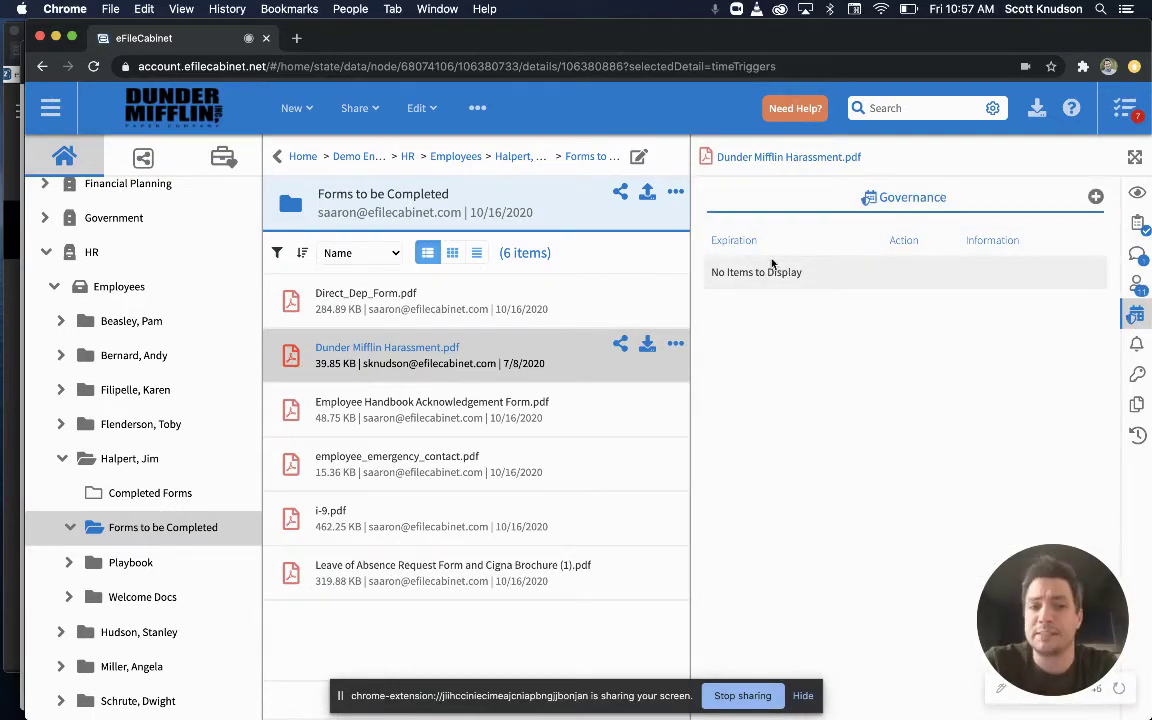
click(1096, 195)
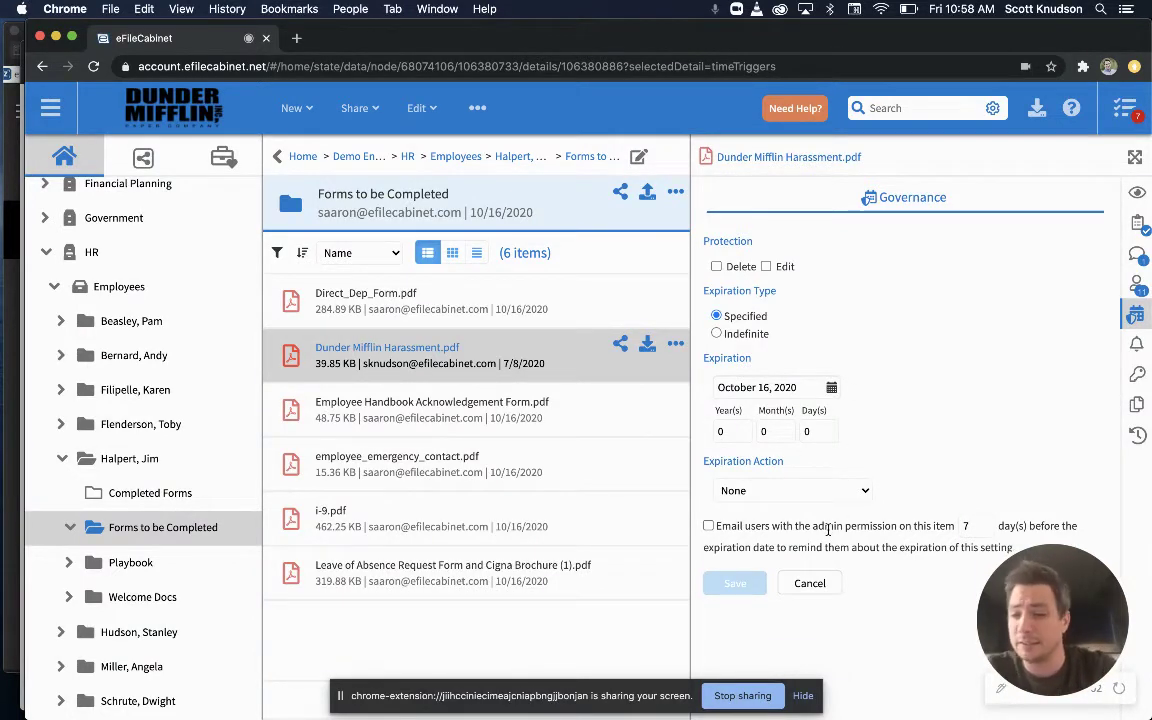
click(843, 494)
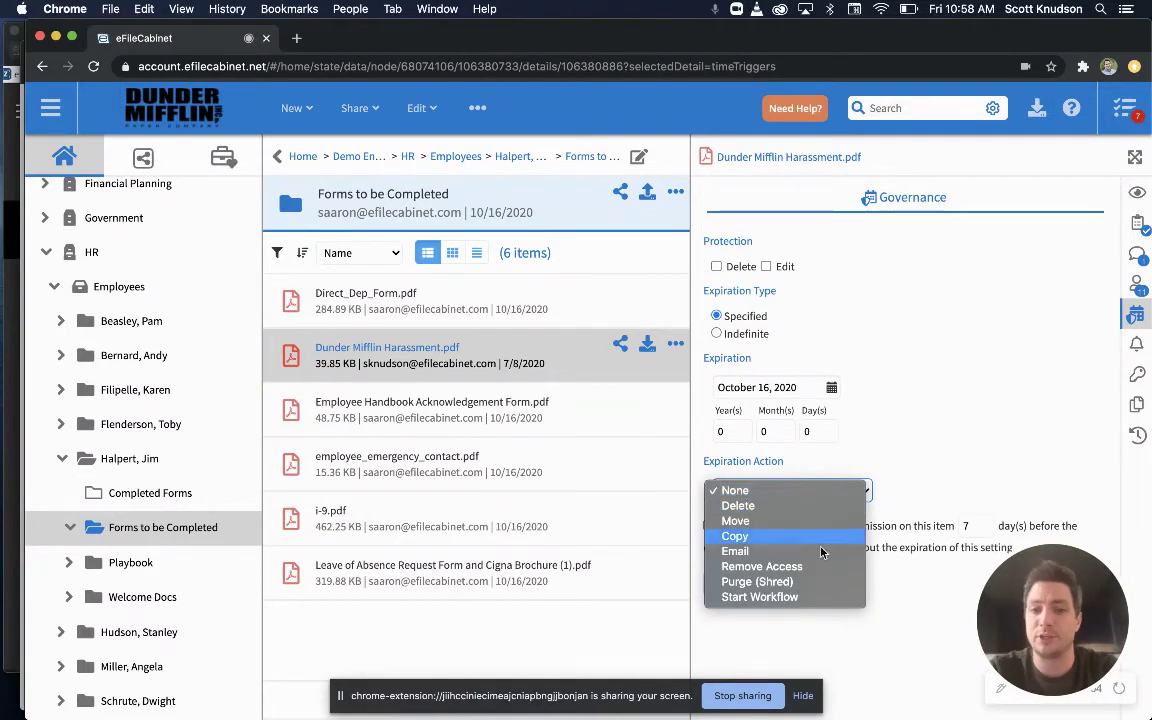
click(792, 383)
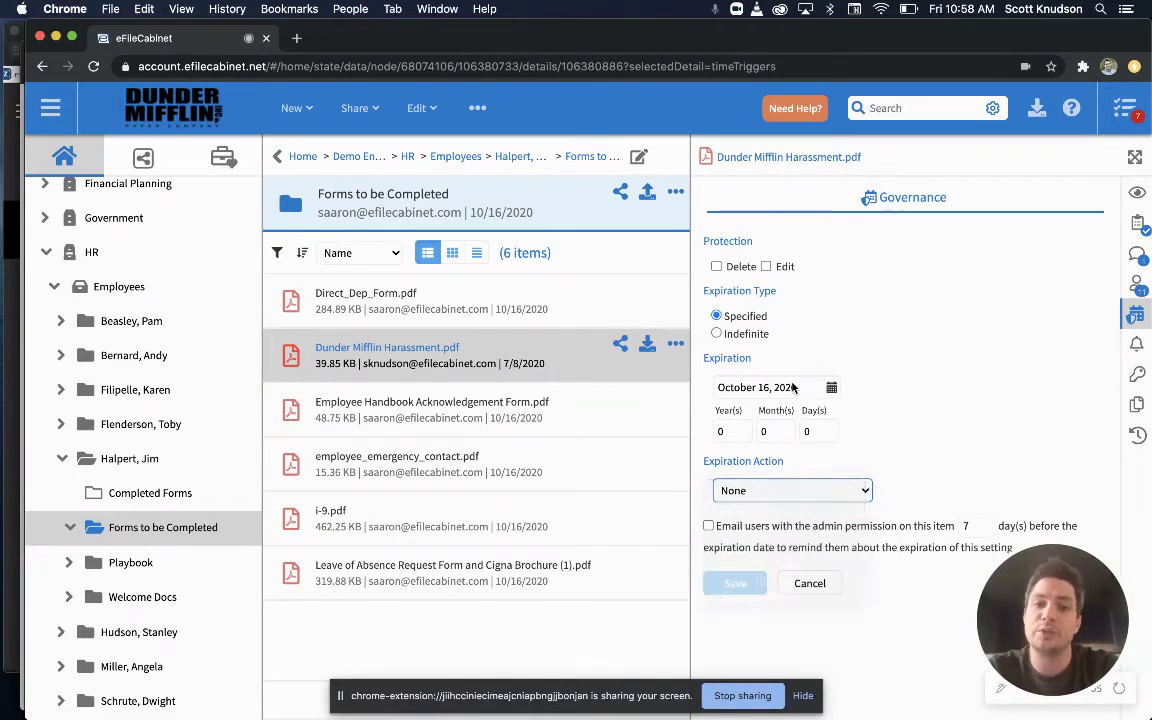
click(862, 490)
click(789, 583)
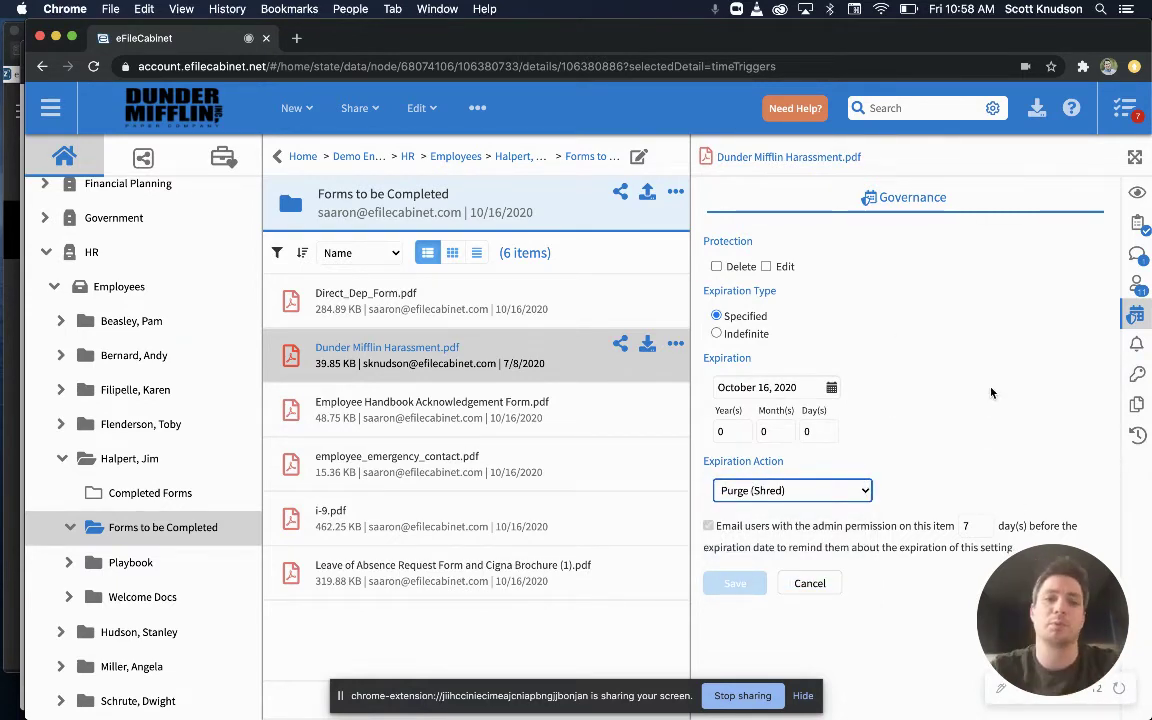
Start a Notify automation for the harassment file and examine its user and event options.
click(1137, 346)
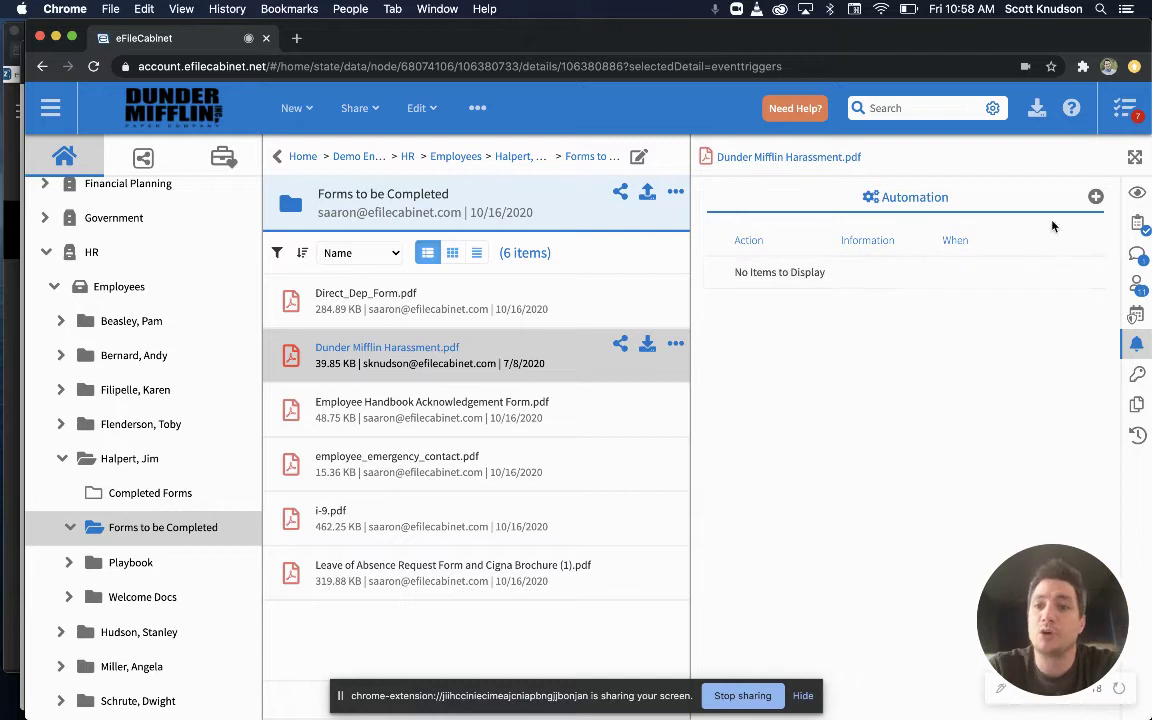
click(1095, 197)
click(770, 270)
click(745, 301)
click(757, 322)
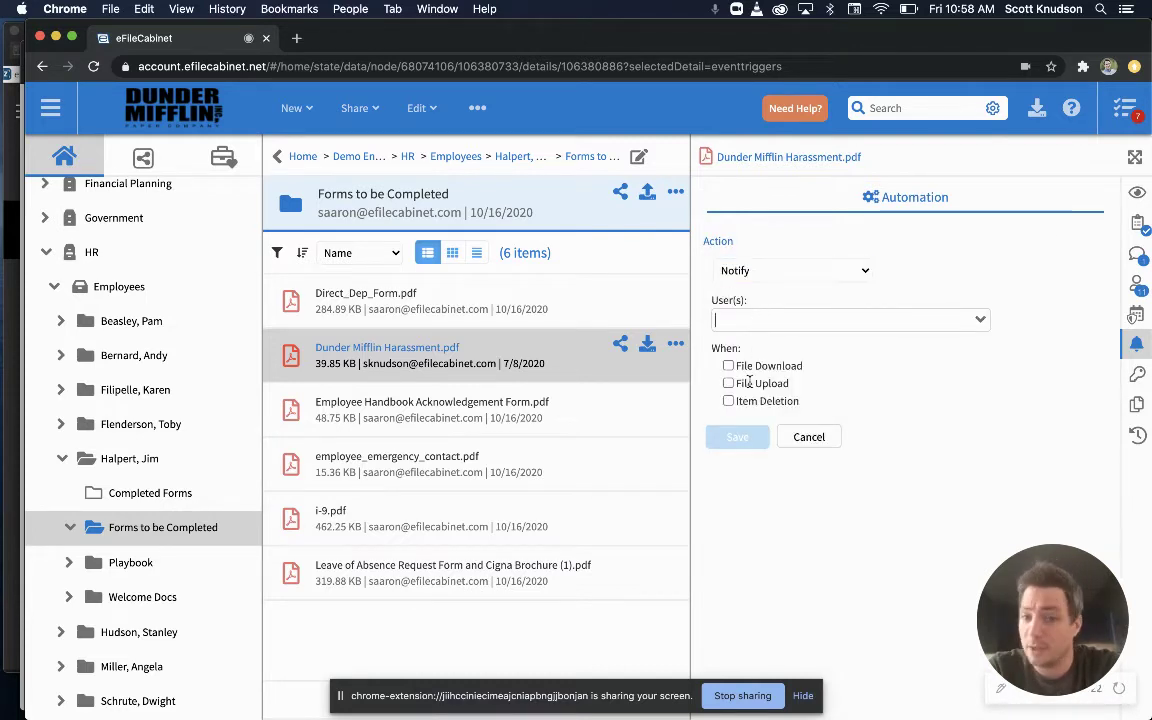
Review the audit logs and file versions of Dunder Mifflin Harassment.pdf.
click(1135, 405)
click(1137, 434)
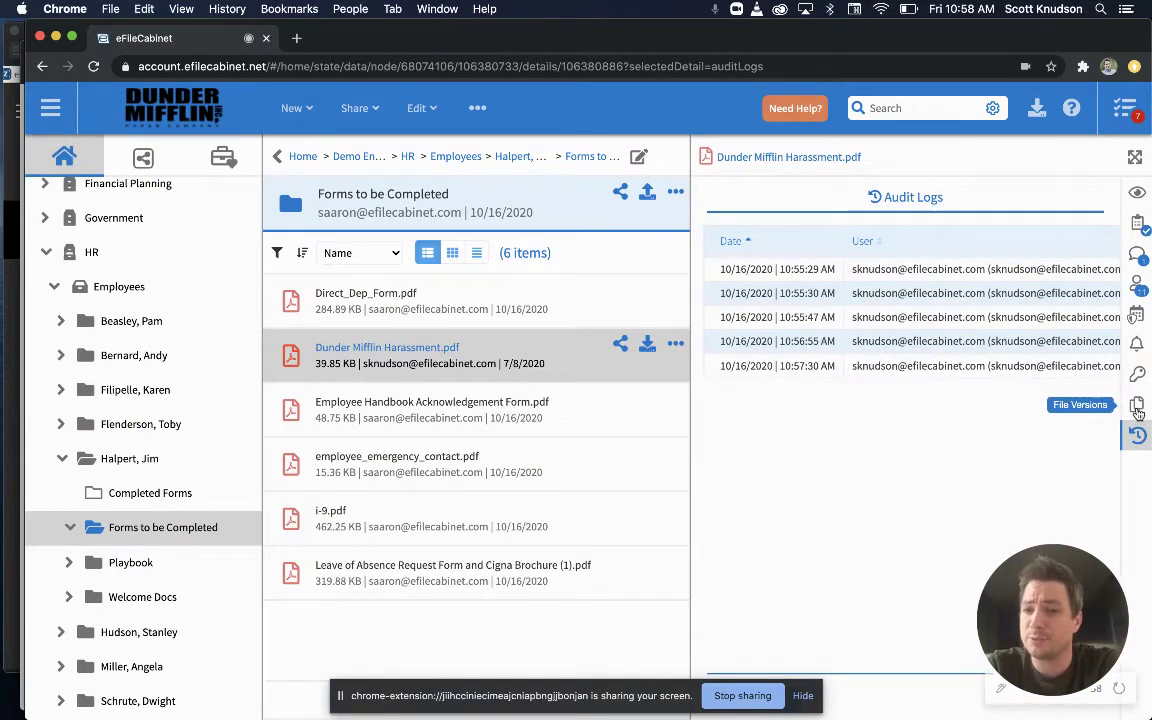
click(1137, 408)
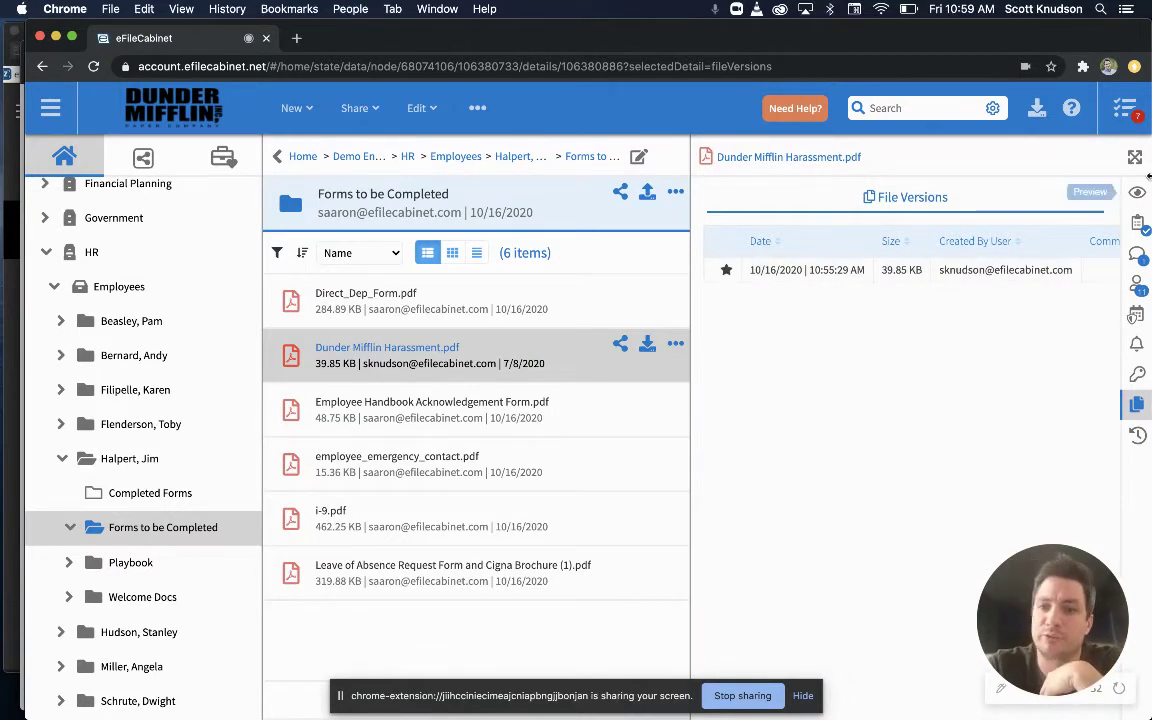
Compare the harassment agreement's document previews side by side in the expanded view, and return to the folder.
click(1137, 191)
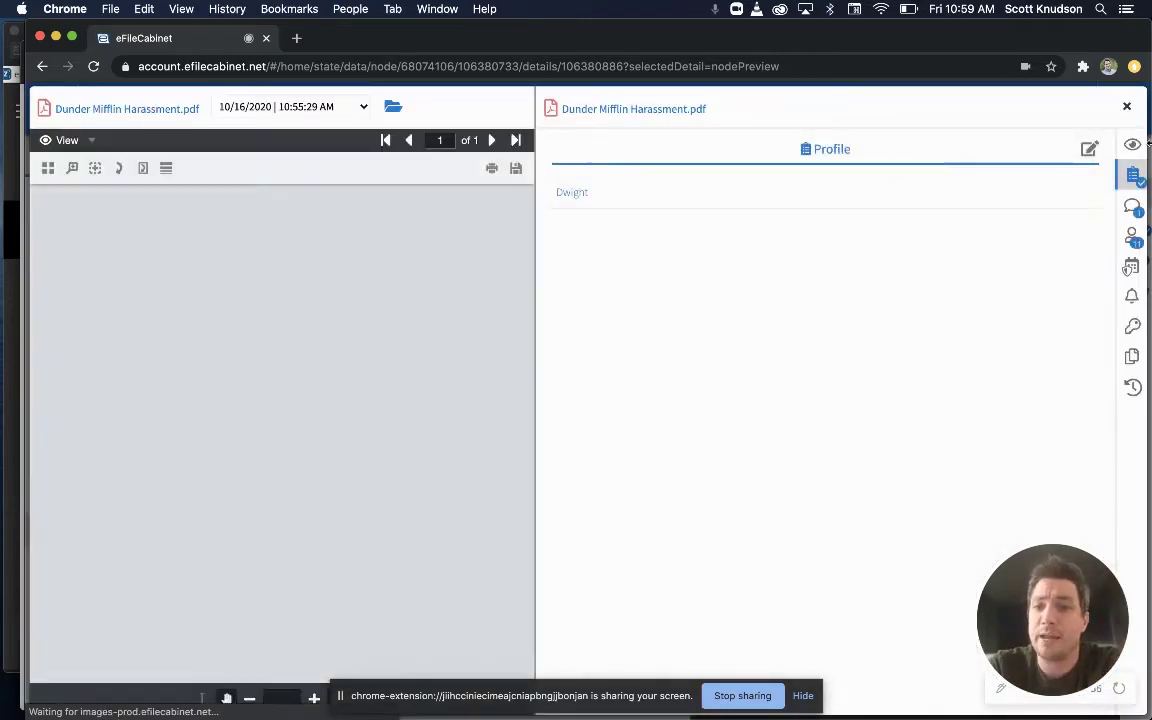
click(1132, 144)
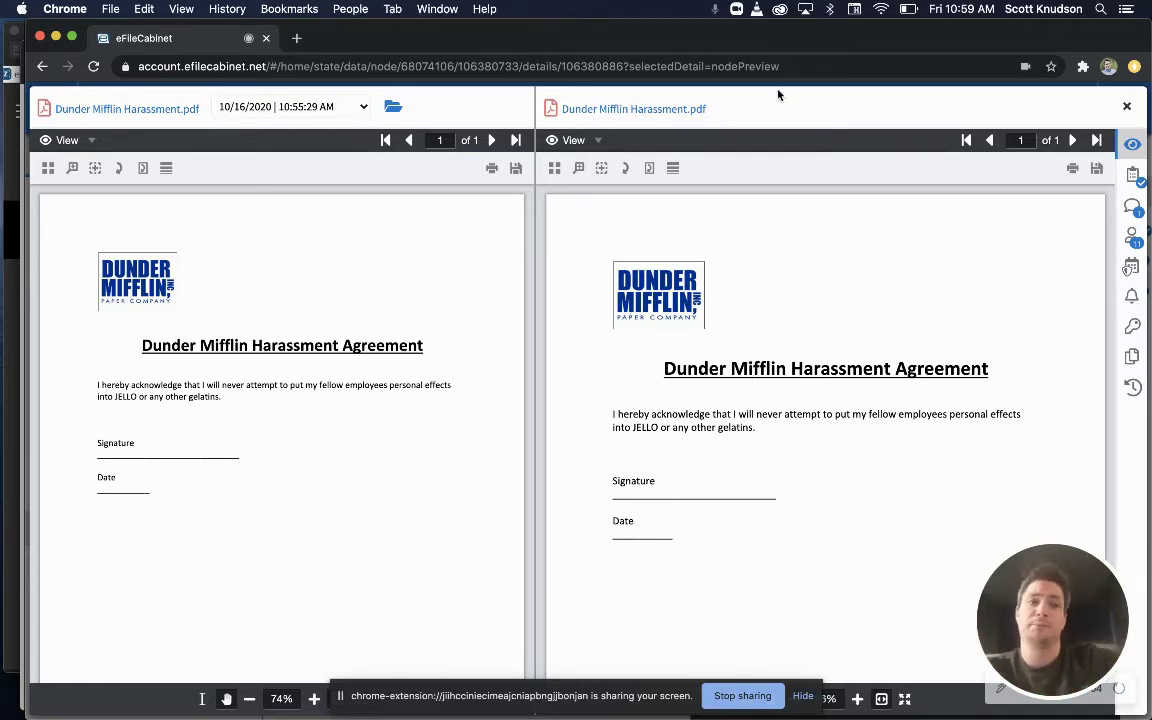
click(1126, 105)
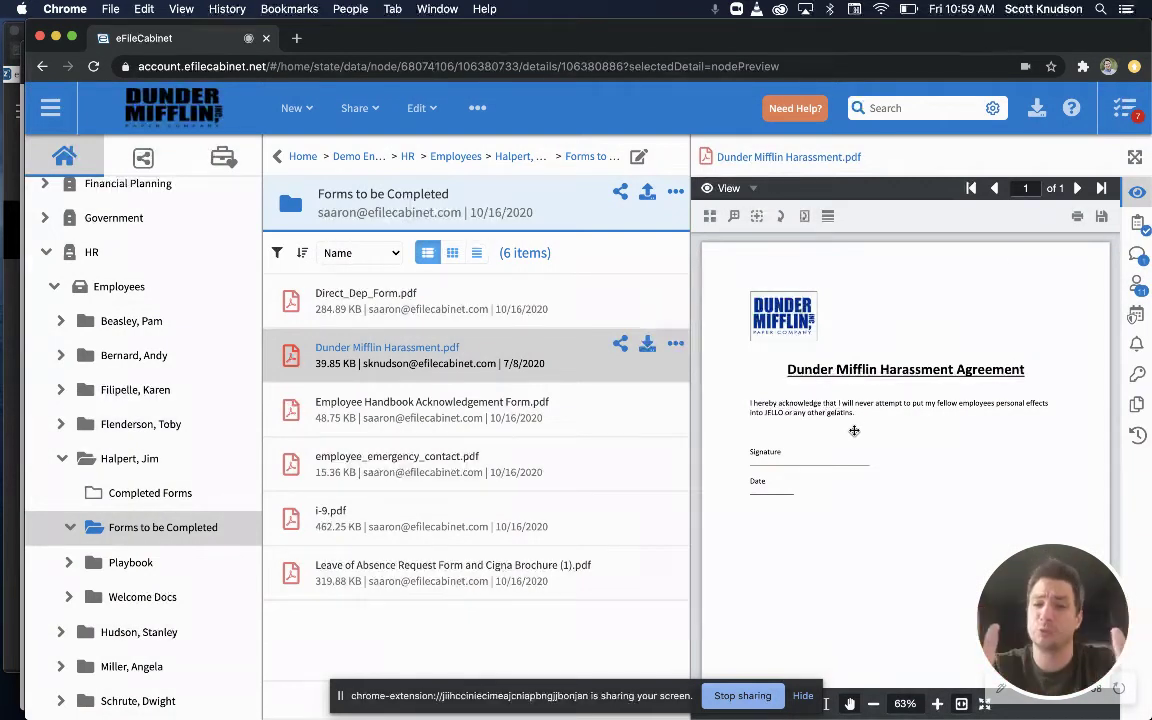
Search all files for "Employee" and preview Employee Application for Insurance.pdf and the first employee_emergency_contact.pdf result.
click(59, 460)
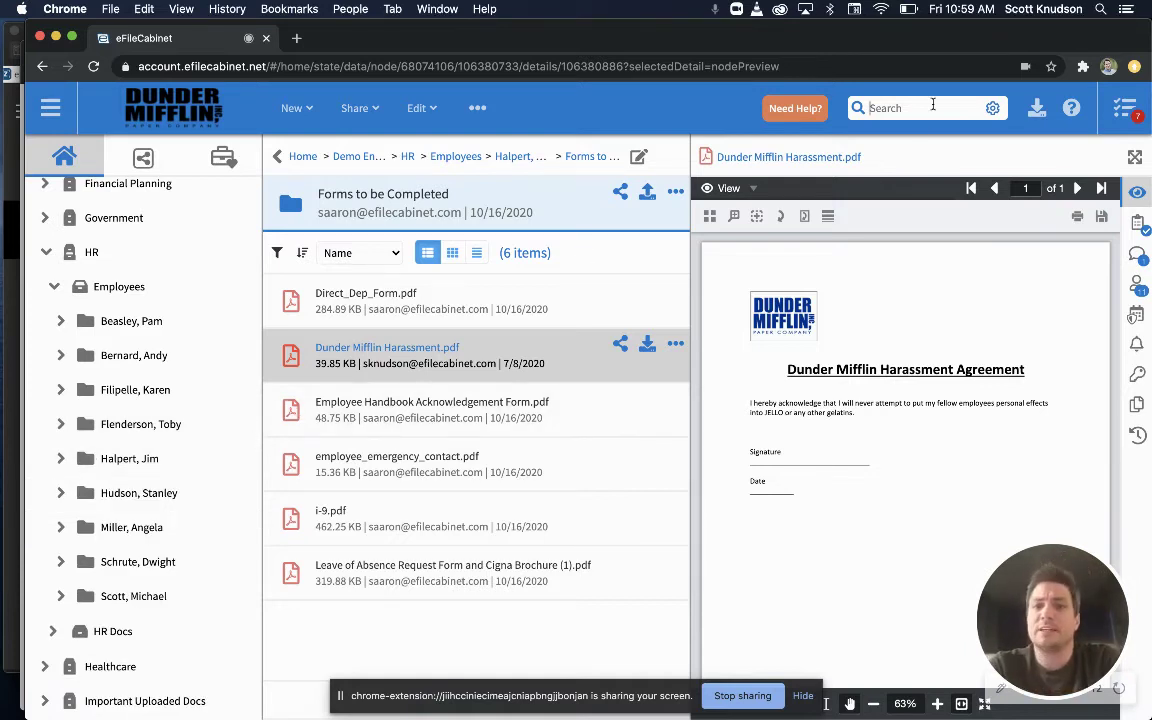
text(Empl)
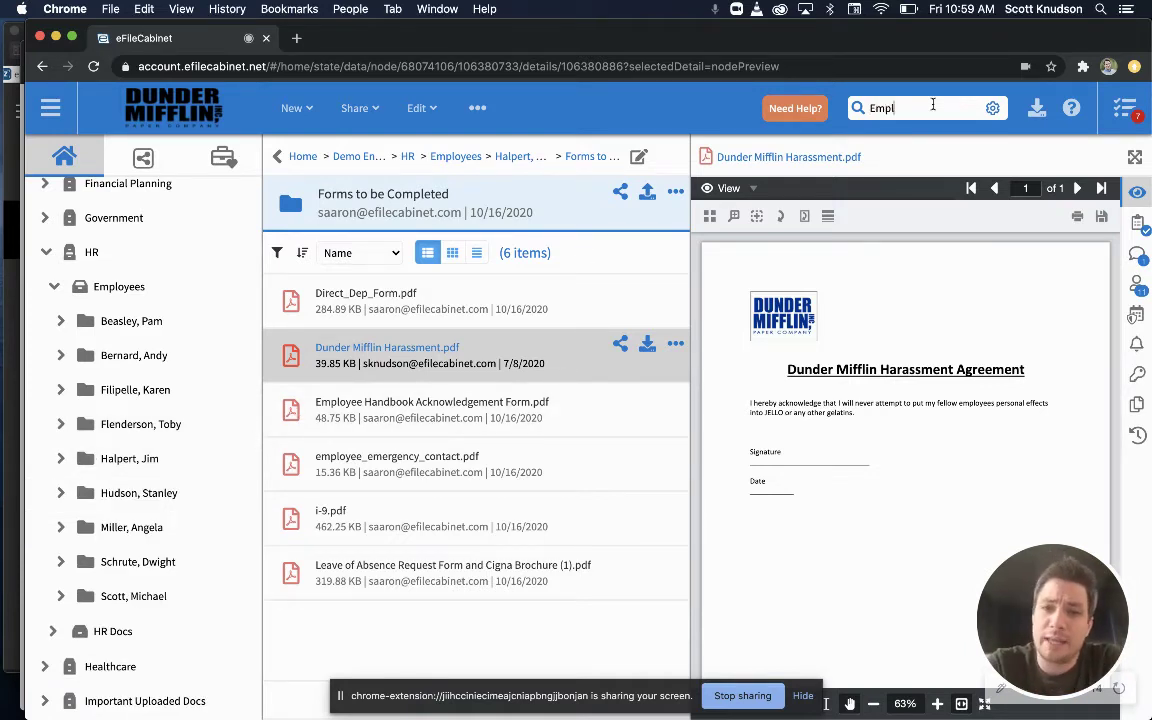
text(oyee)
key(Return)
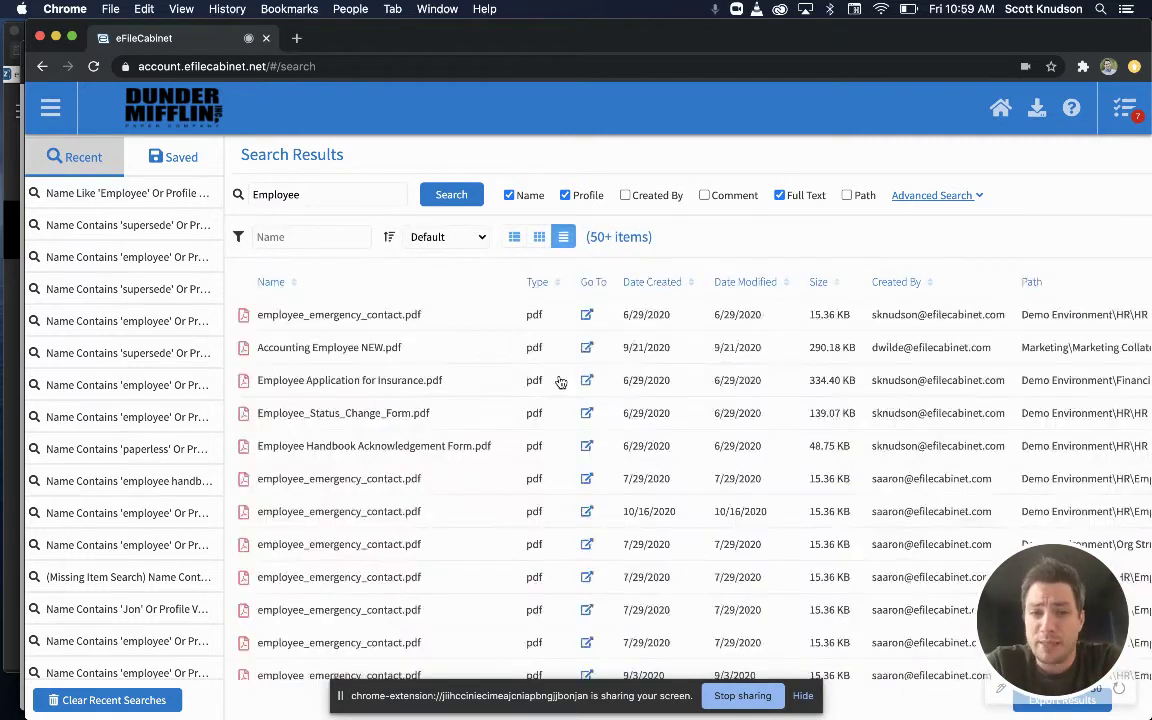
click(386, 383)
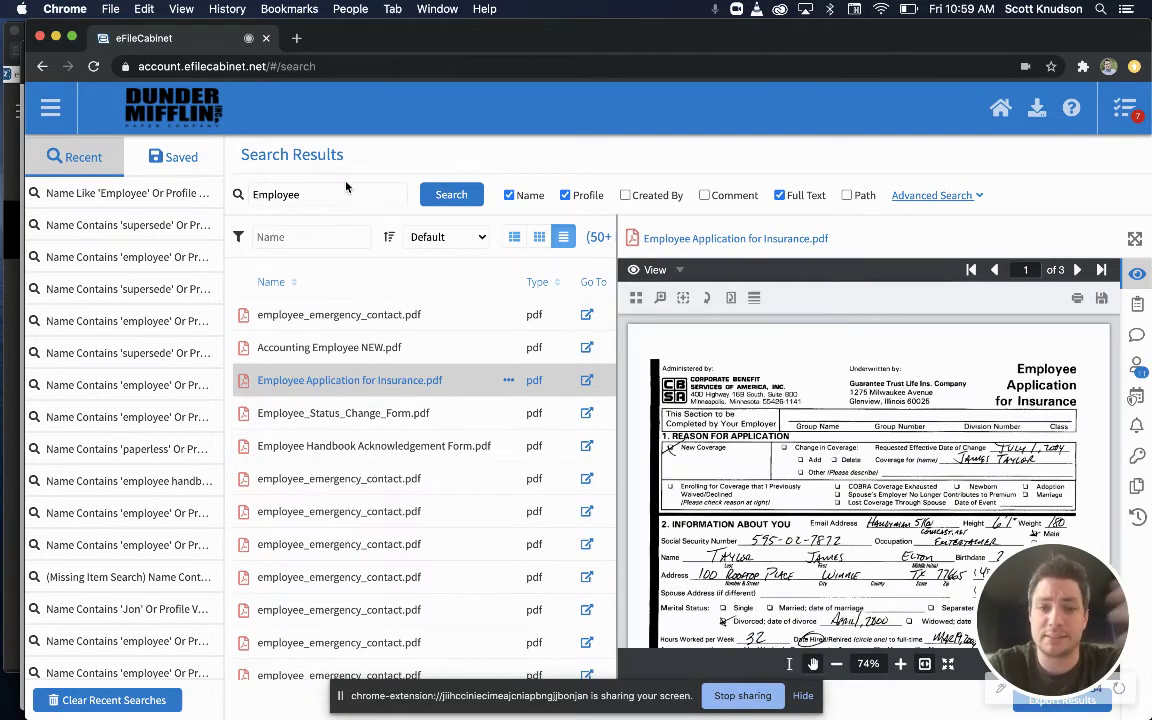
click(345, 316)
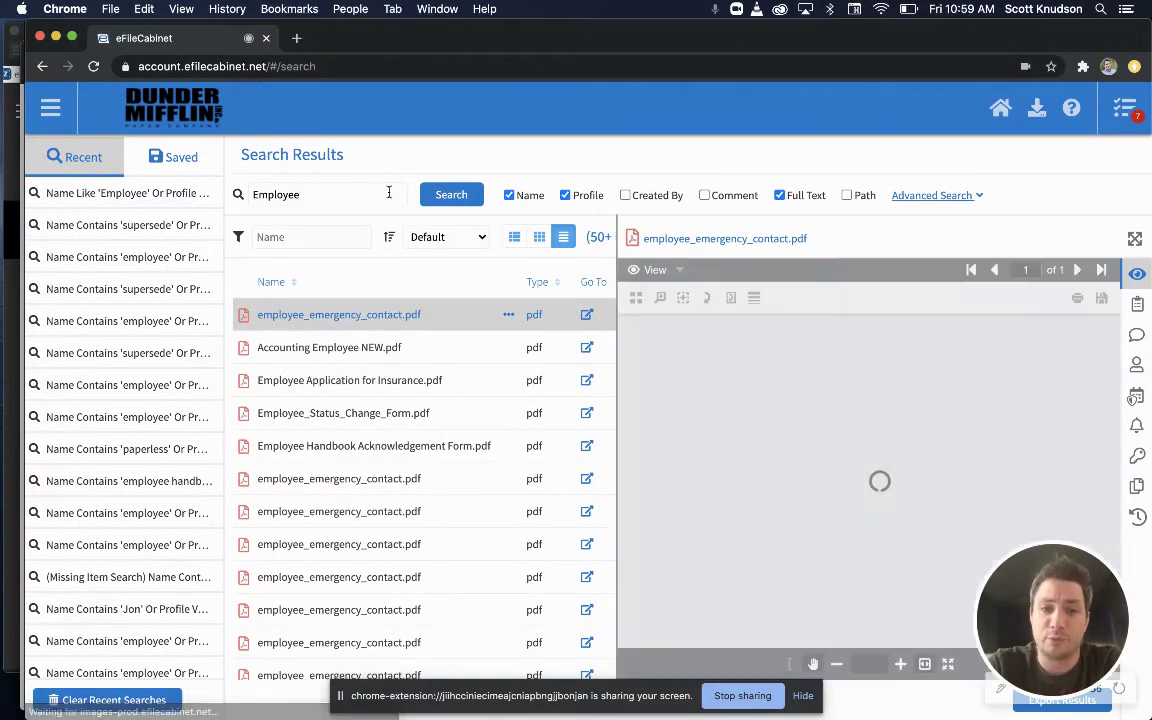
Examine the advanced search options and the available criteria fields, keeping Type as the criterion.
click(934, 196)
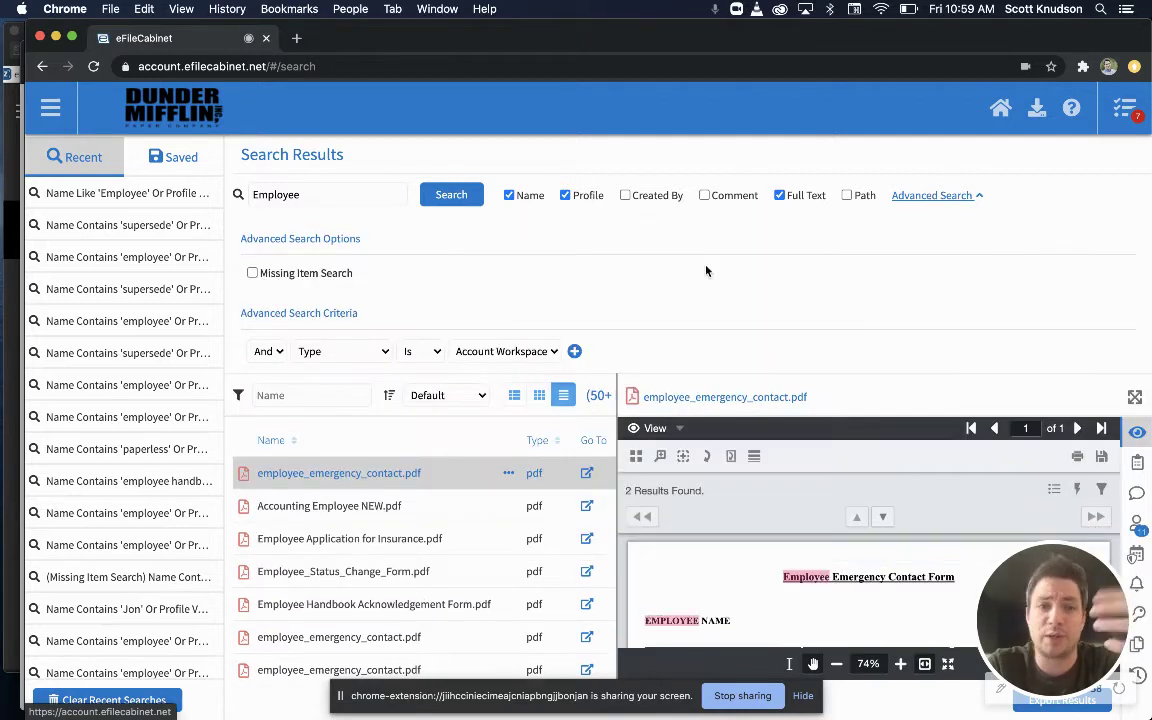
click(268, 352)
click(334, 355)
click(337, 355)
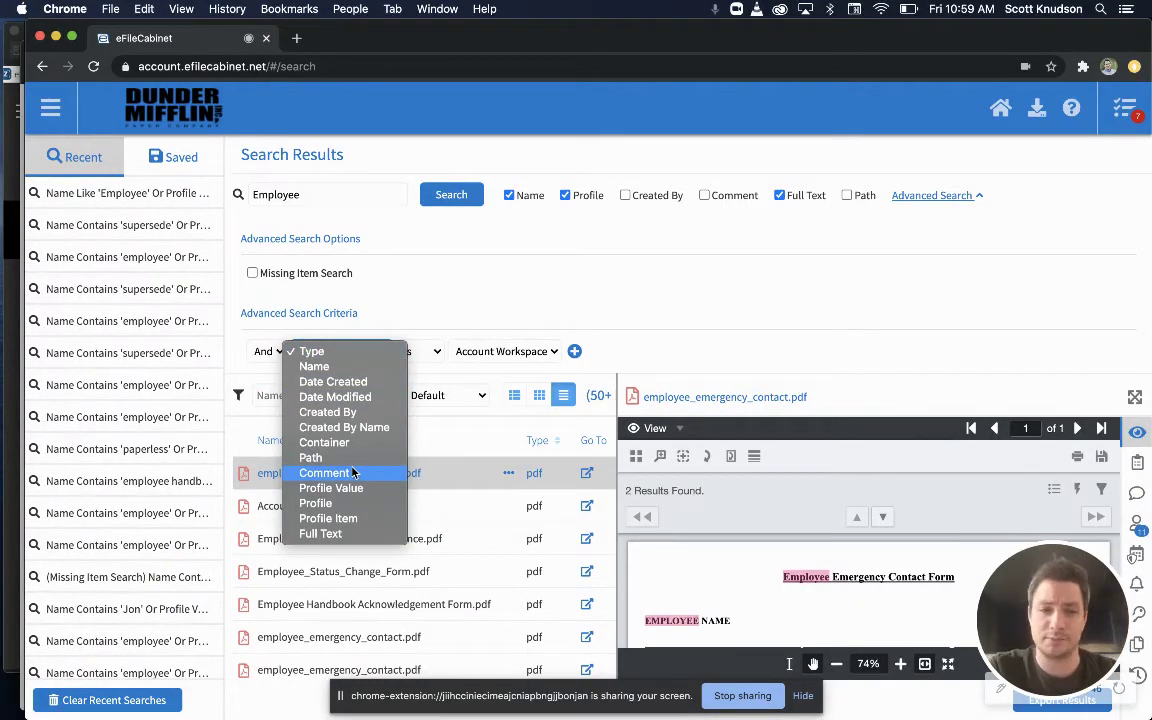
click(400, 300)
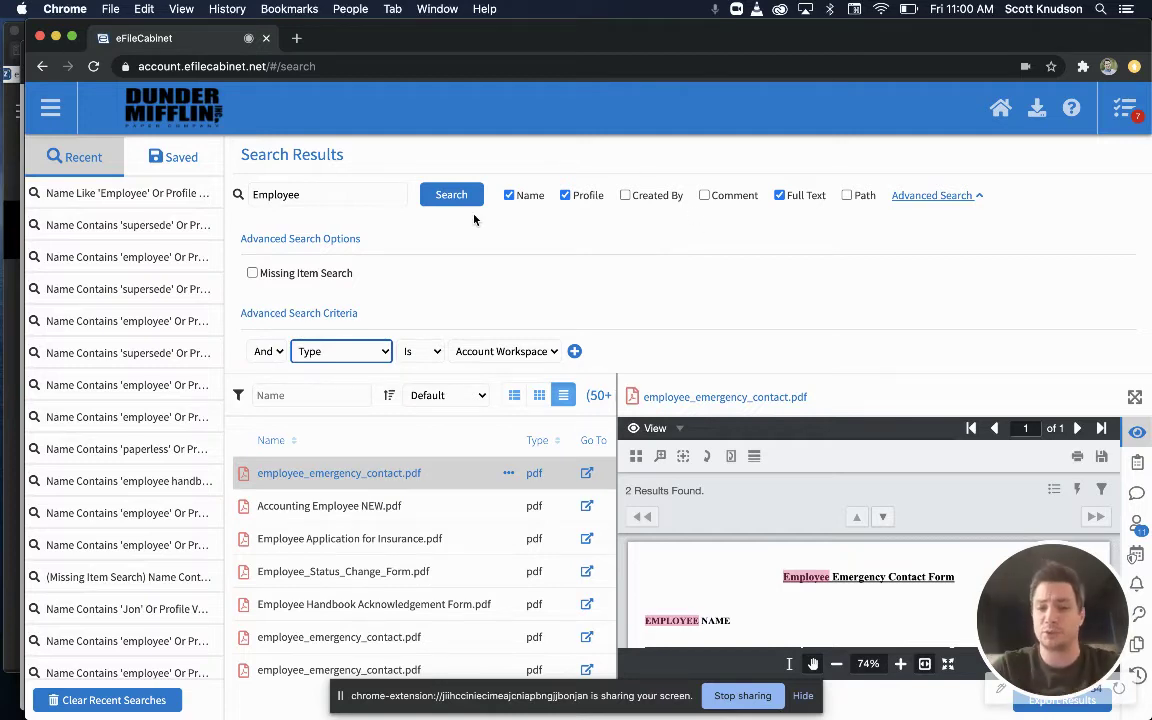
Return to the Forms to be Completed folder and review the entries of the main menu.
click(187, 111)
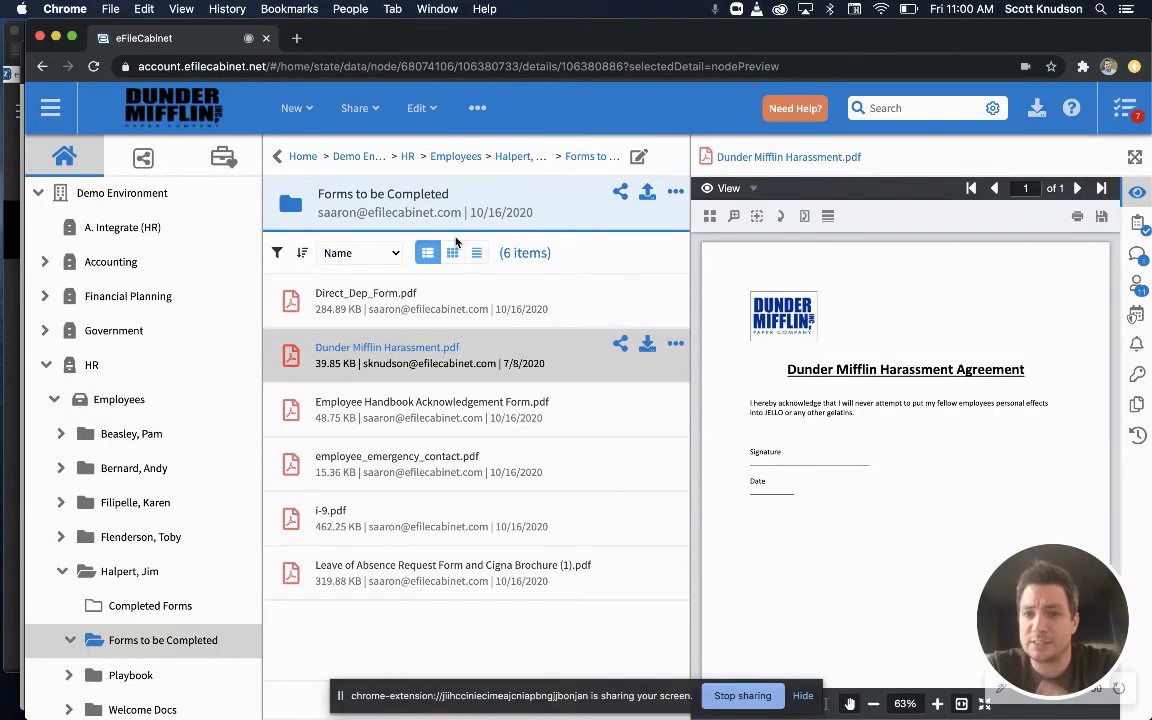
click(53, 114)
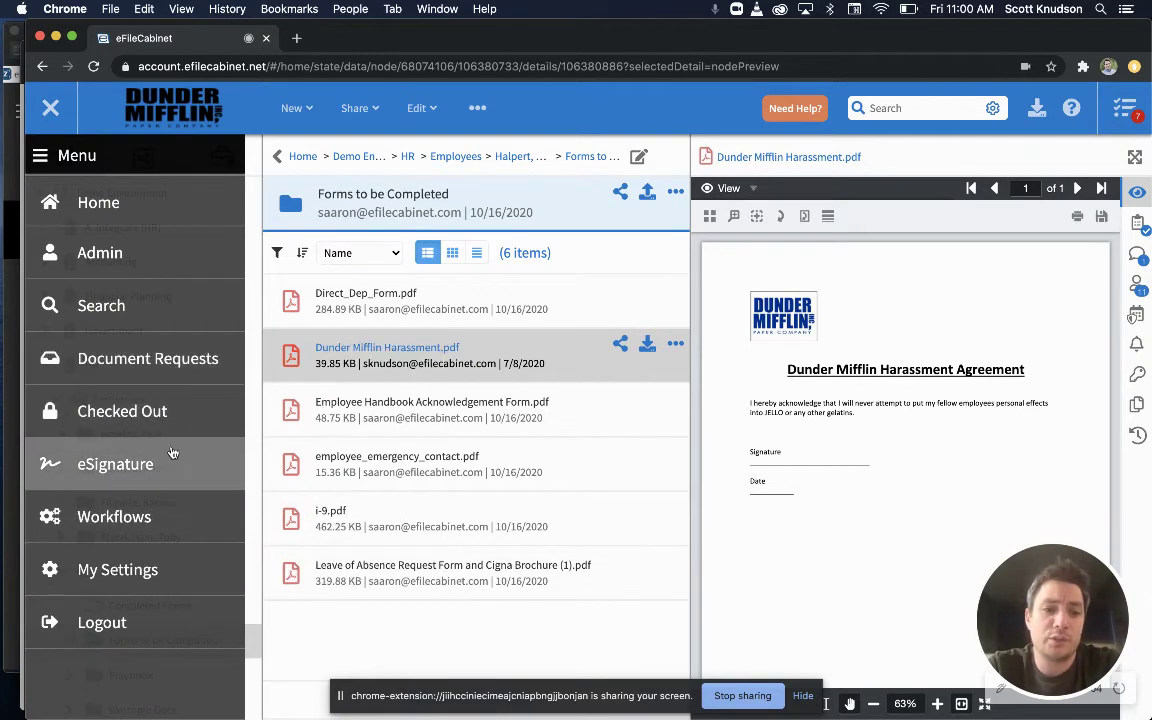
click(557, 245)
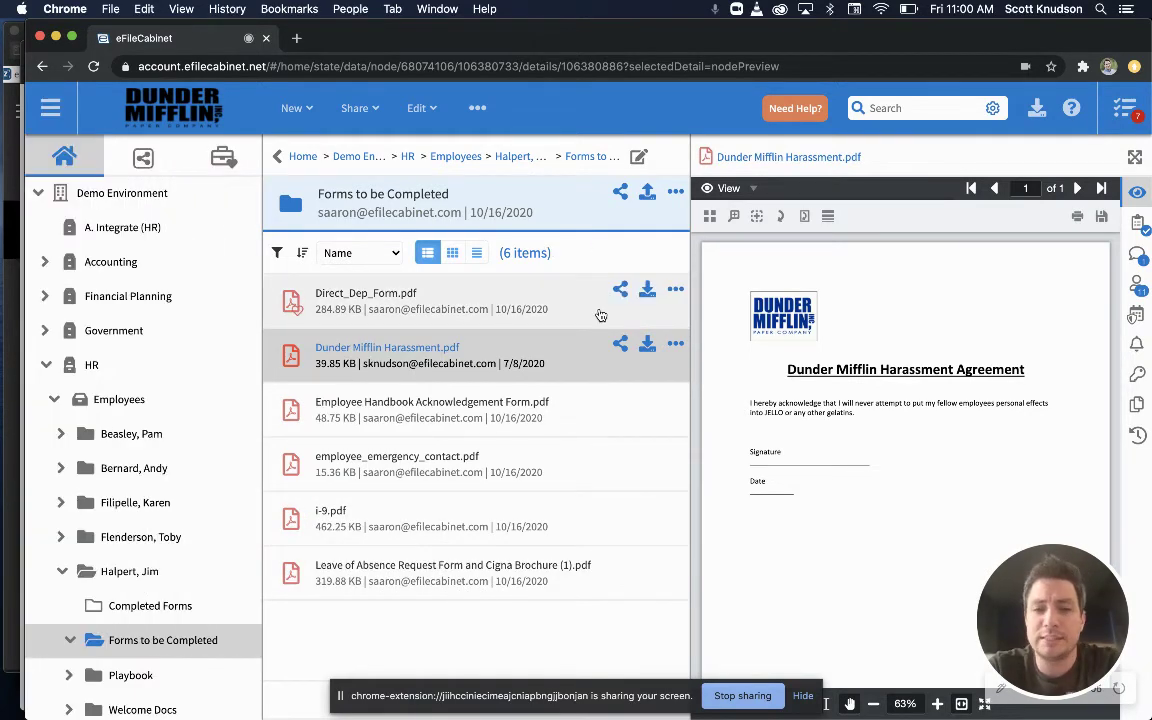
Switch to the Zonal OCR image in Preview to examine the 2019 1040 template fields, and return to eFileCabinet in Chrome.
key(ctrl+Up)
click(754, 503)
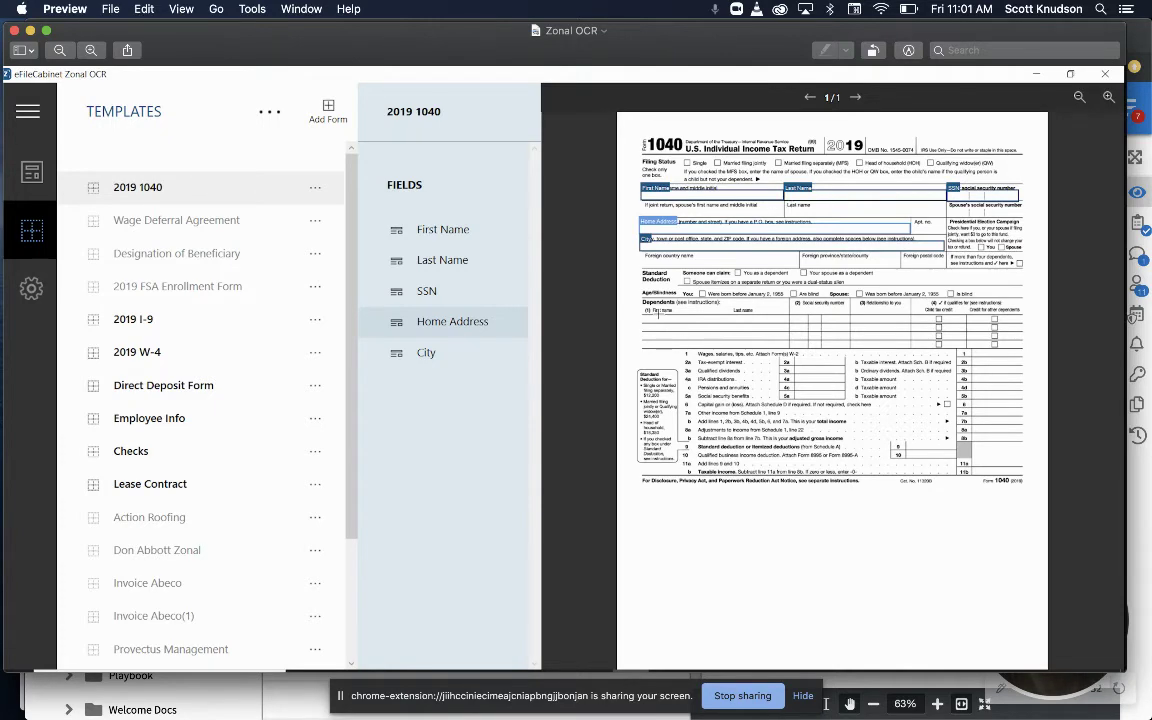
key(ctrl+Up)
key(ctrl+Up)
key(ctrl+Up)
click(672, 259)
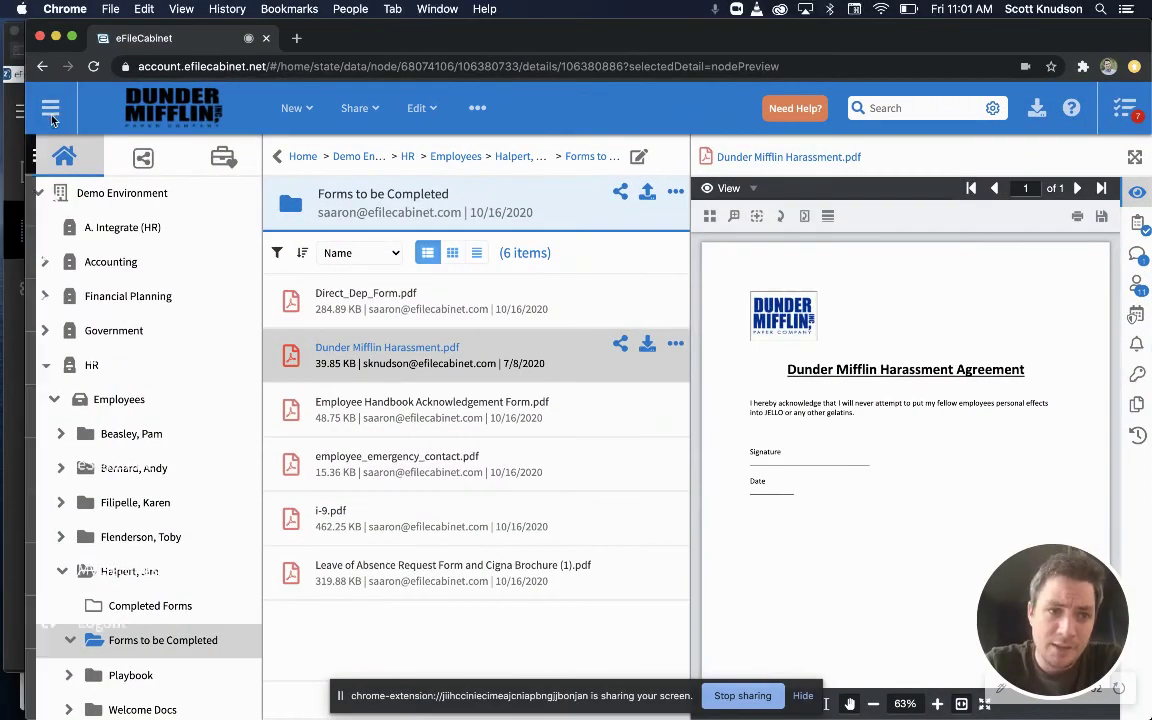
Open the Leave of Absence workflow from the Workflow section and examine its stages and flowchart preview.
click(46, 106)
click(100, 516)
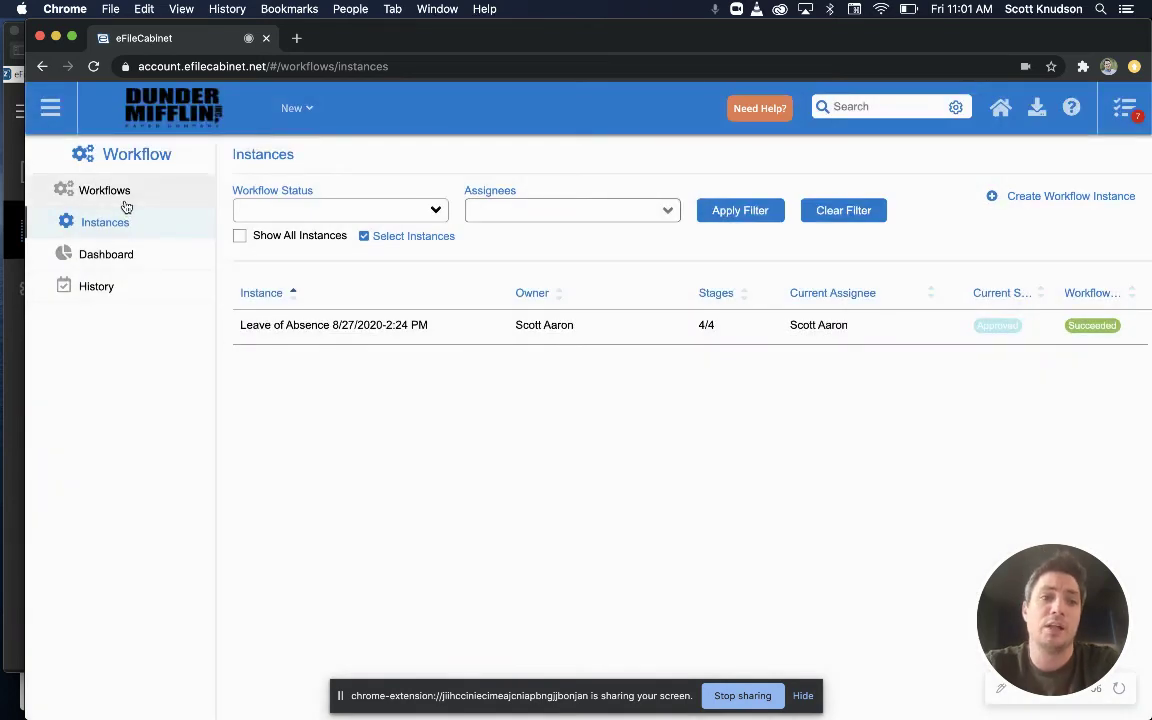
click(124, 205)
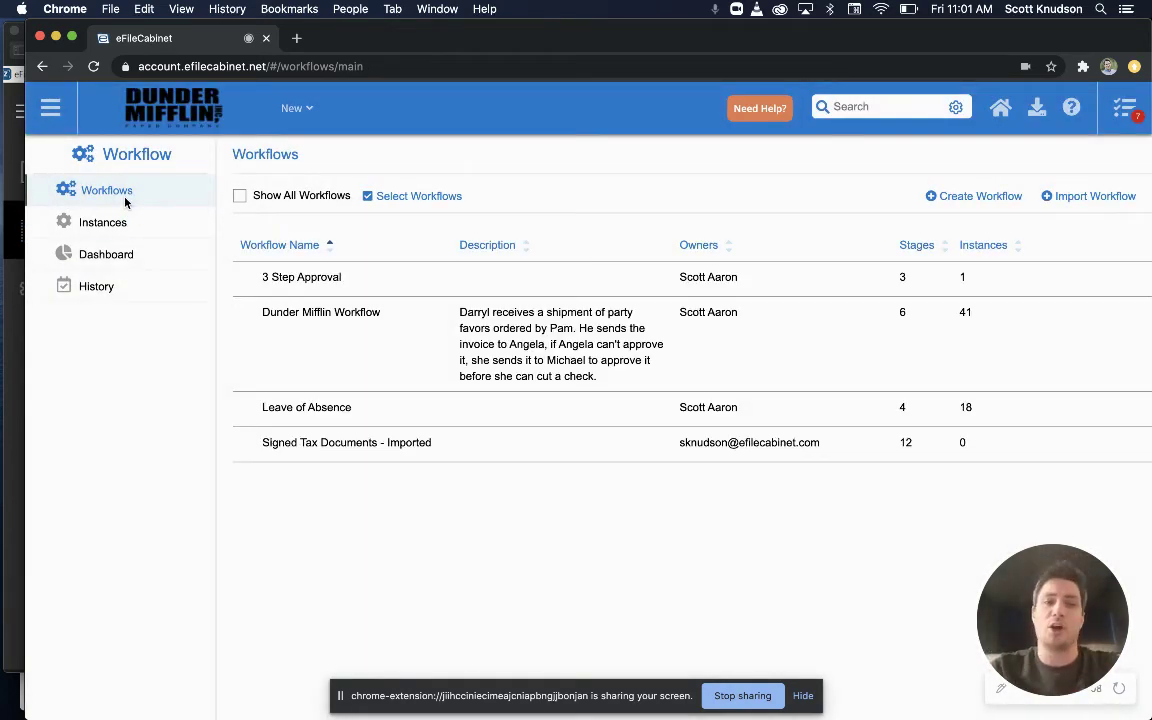
click(329, 411)
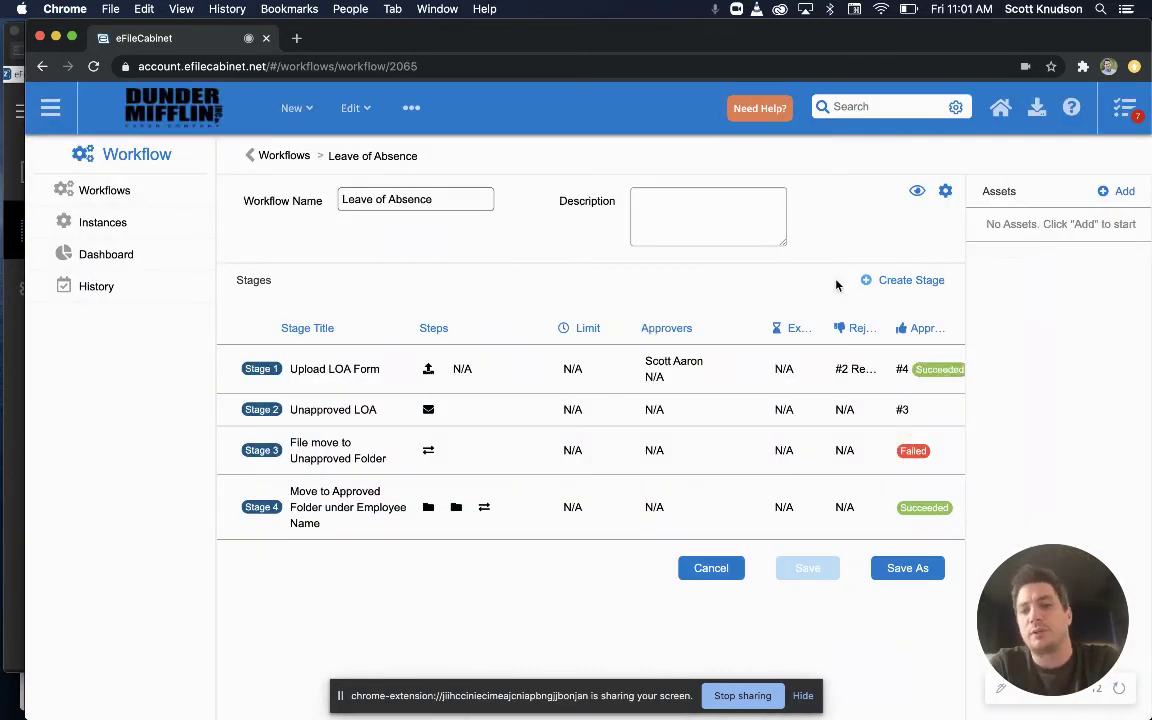
click(917, 191)
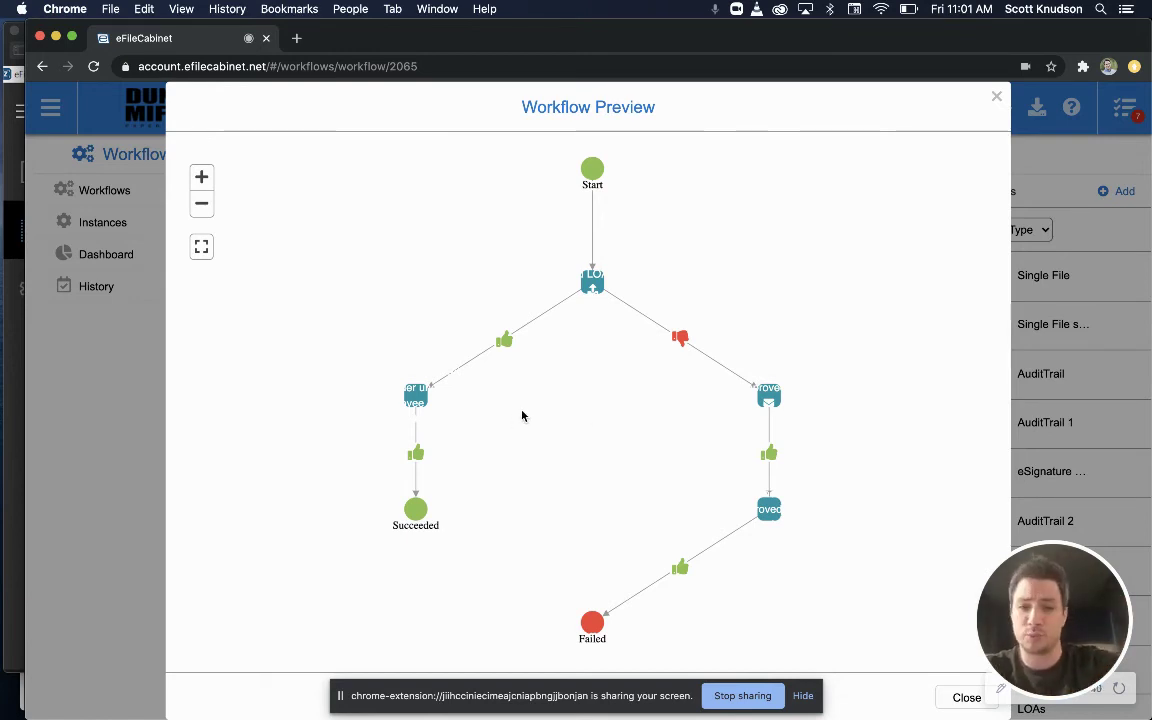
click(996, 99)
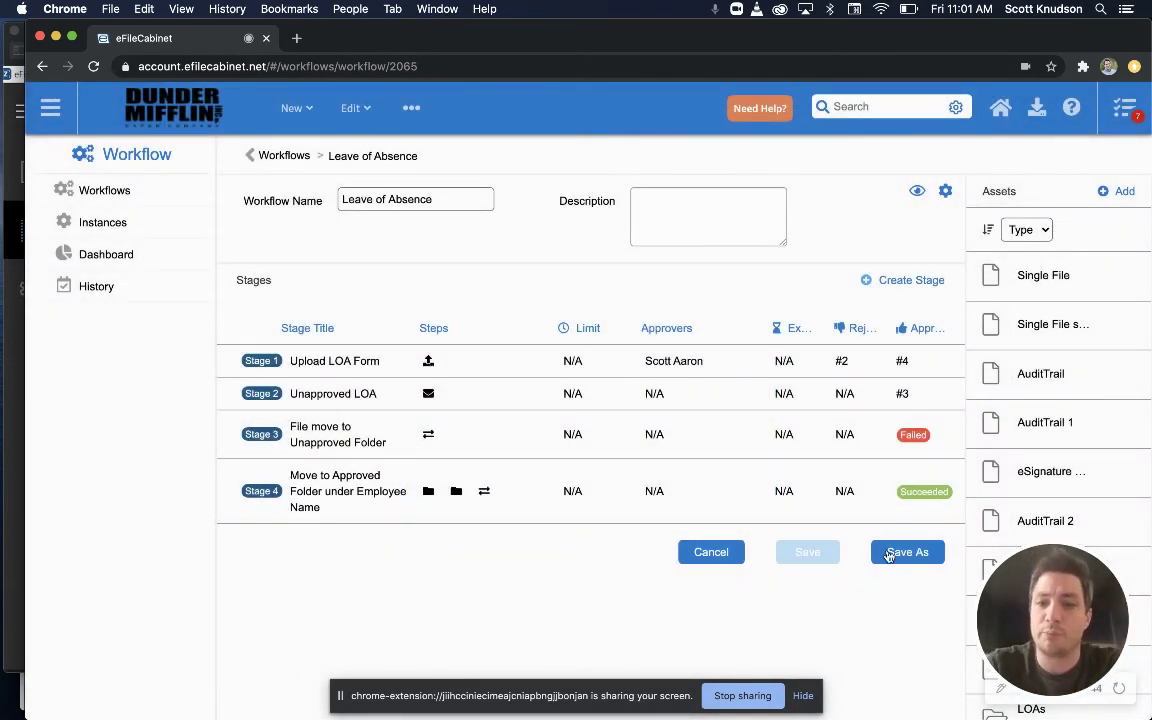
Create a fifth stage in the workflow to review the available step types, and return to the home file view without saving.
click(866, 281)
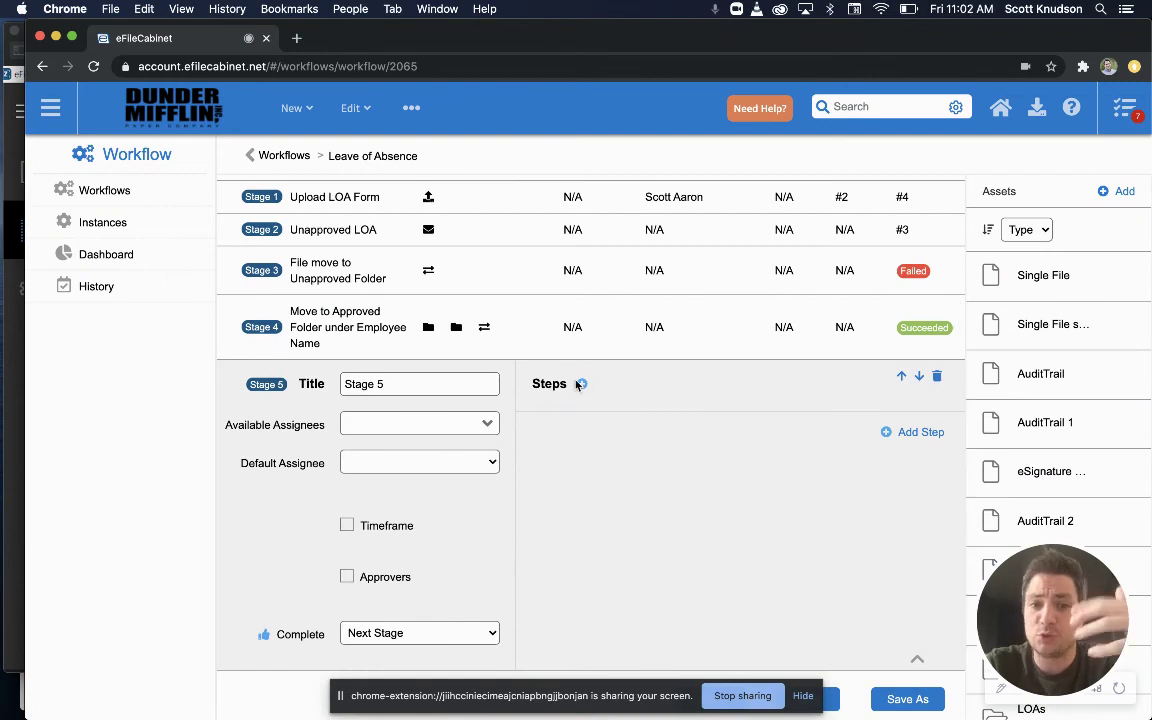
click(582, 384)
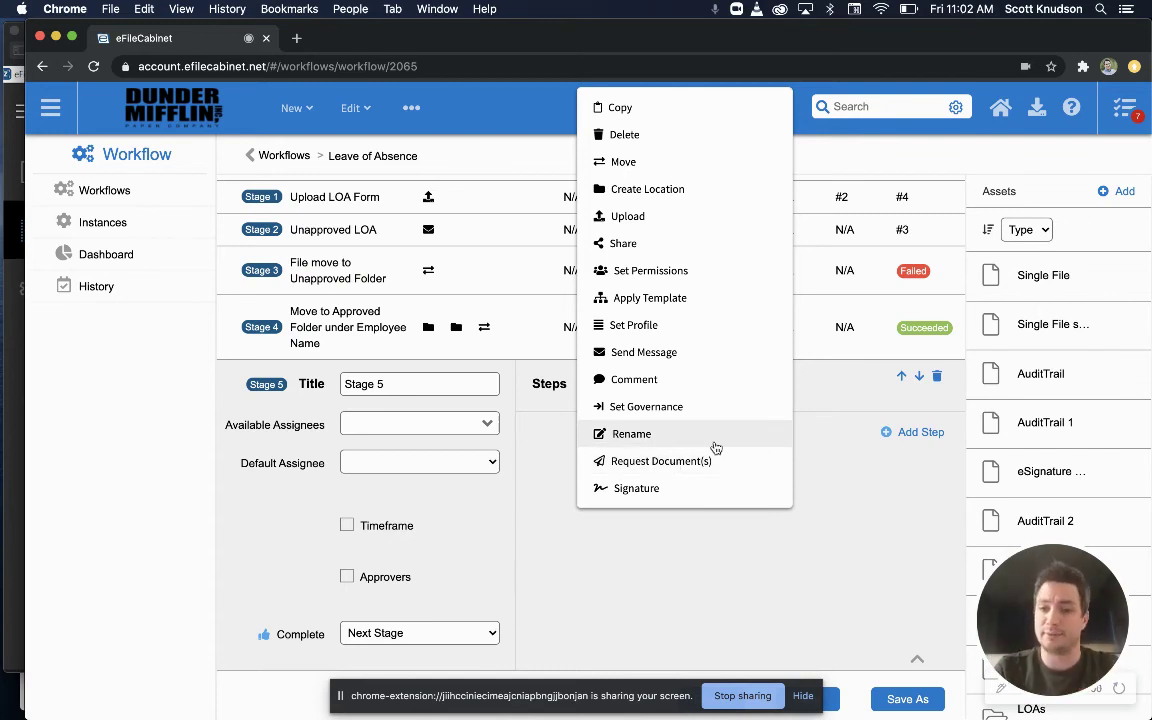
click(892, 560)
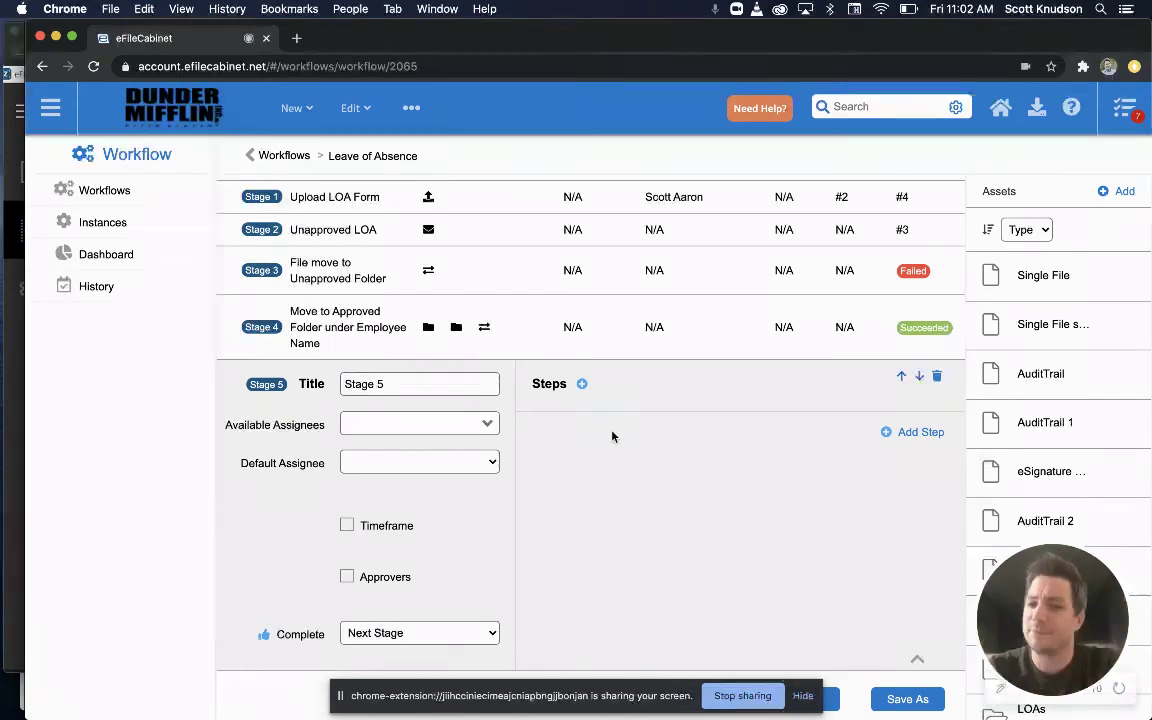
click(190, 114)
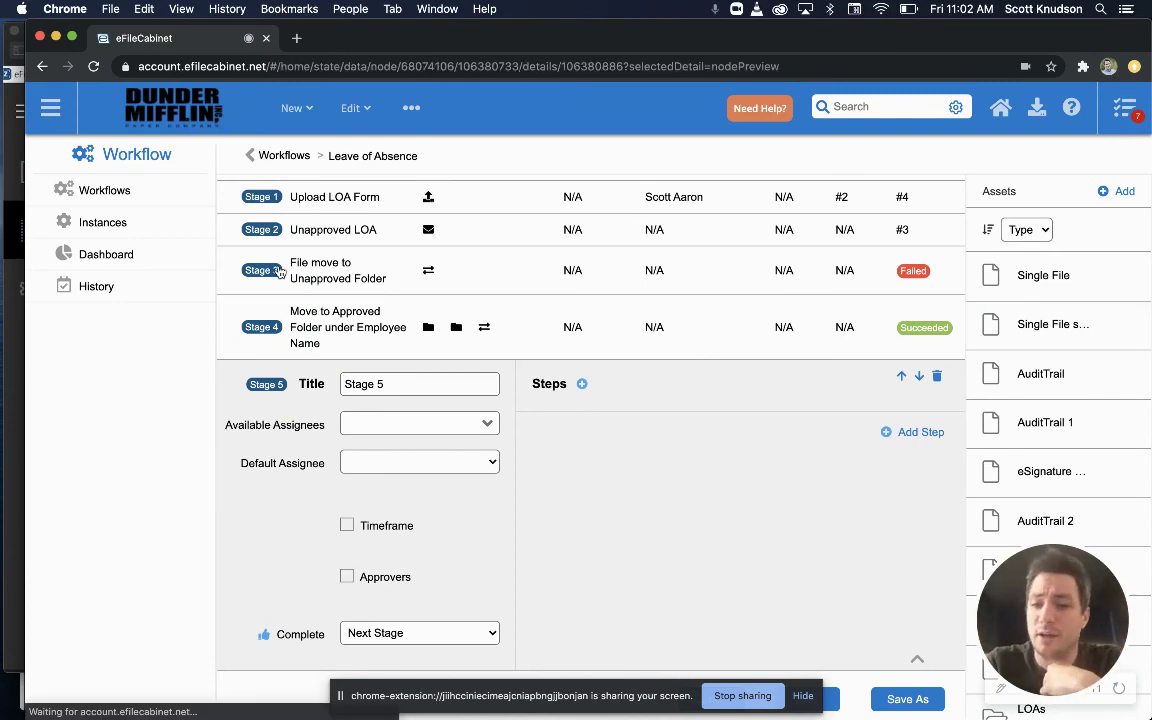